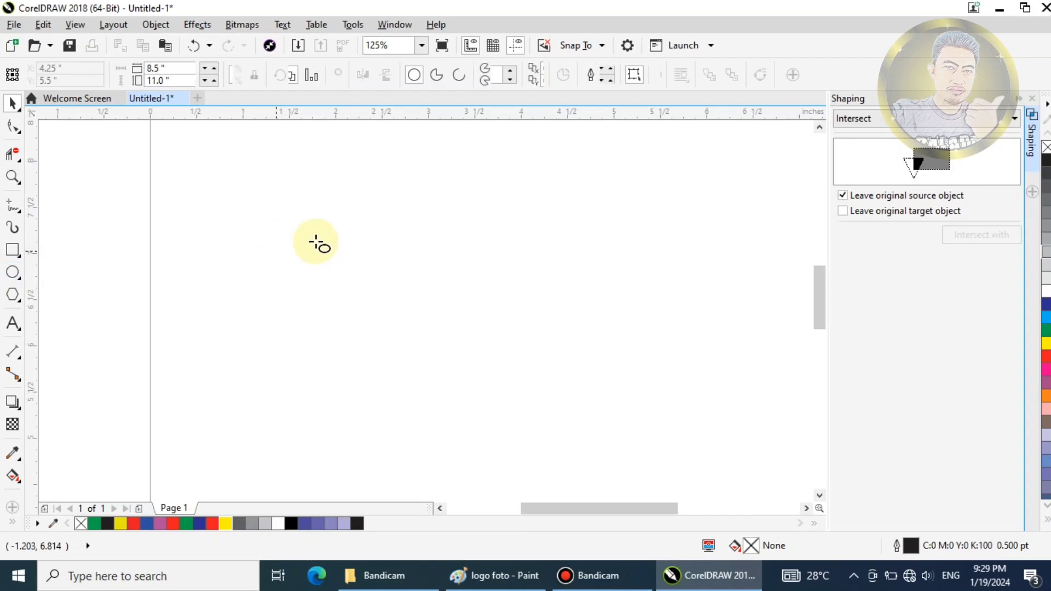
# - Draw a circle about 1 inch in diameter and create a concentric inner copy scaled to about 82%
pyautogui.moveTo(226, 226); pyautogui.dragTo(324, 290)
pyautogui.moveTo(222, 221)
pyautogui.mouseDown()
pyautogui.moveTo(236, 238)
pyautogui.moveTo(229, 229)
pyautogui.mouseUp()
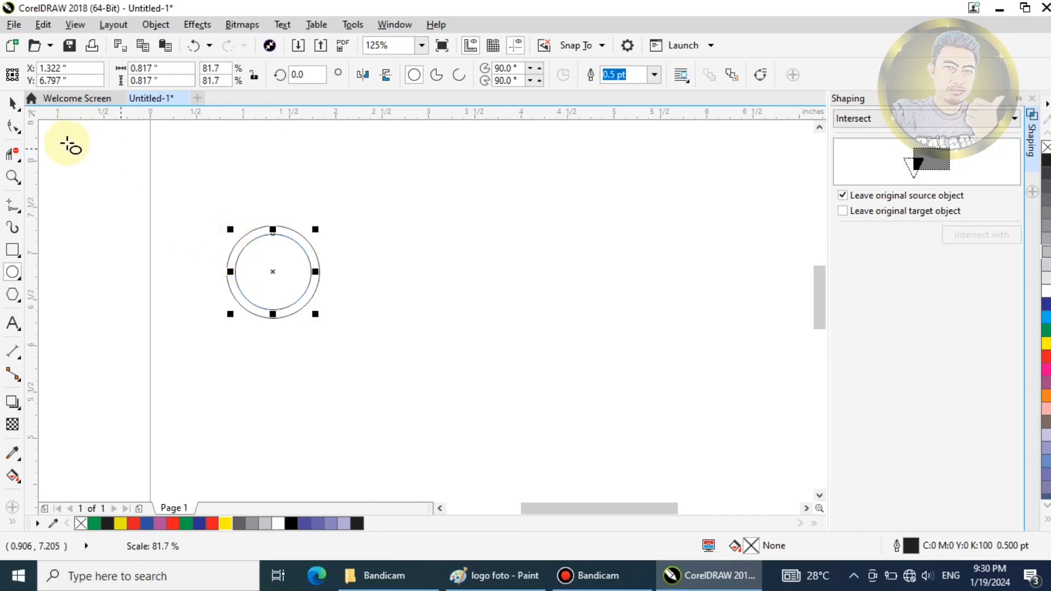
pyautogui.click(12, 102)
pyautogui.click(202, 202)
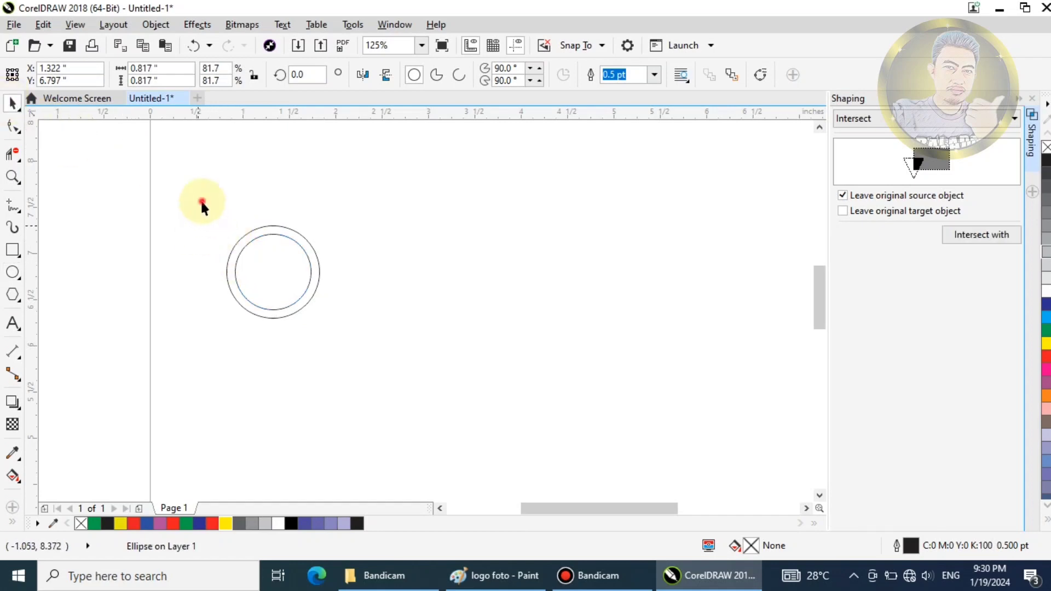
# - Cut the inner circle out of the outer one with Simplify and remove the inner circle, leaving a hollow ring
pyautogui.moveTo(201, 203); pyautogui.dragTo(355, 356)
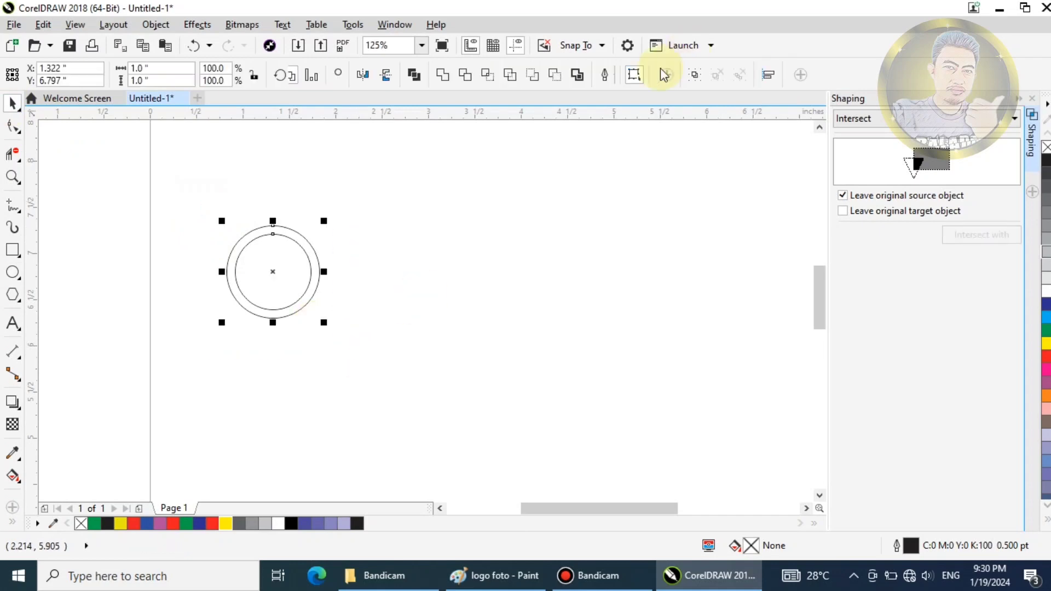
pyautogui.click(513, 76)
pyautogui.click(378, 322)
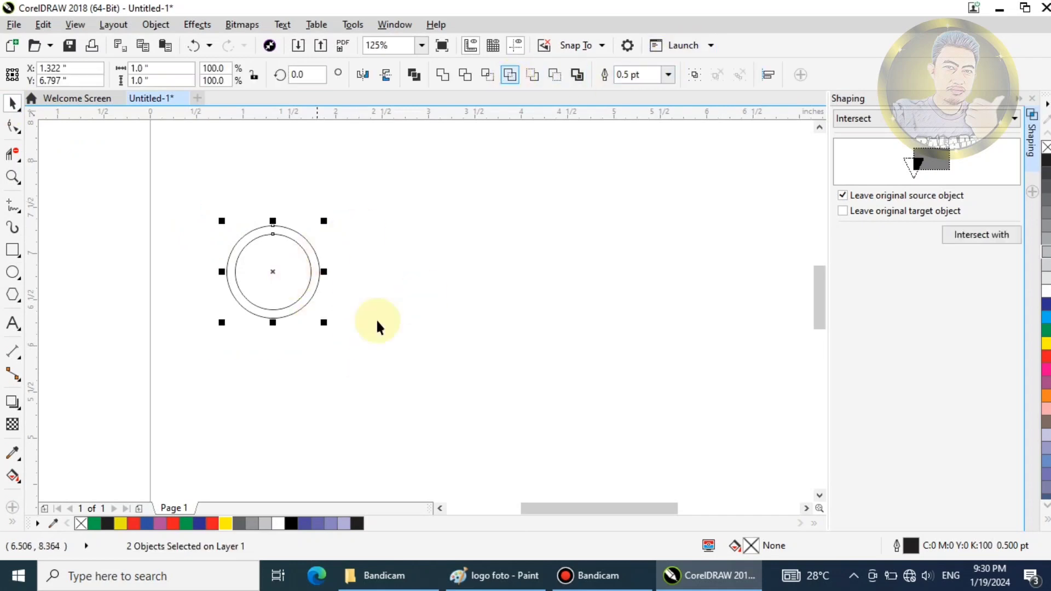
pyautogui.click(283, 290)
pyautogui.click(295, 277)
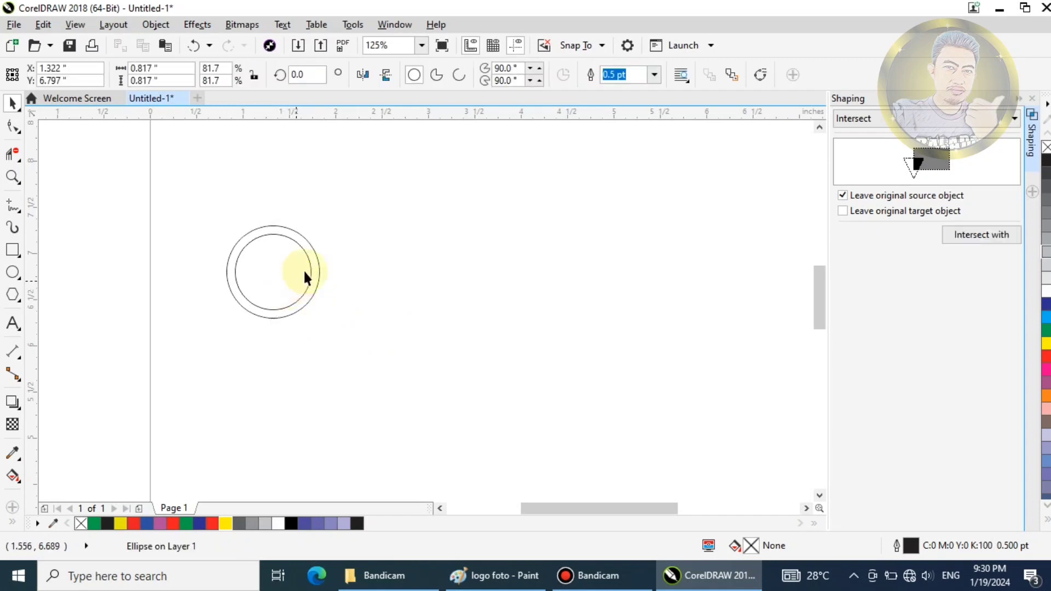
pyautogui.click(247, 241)
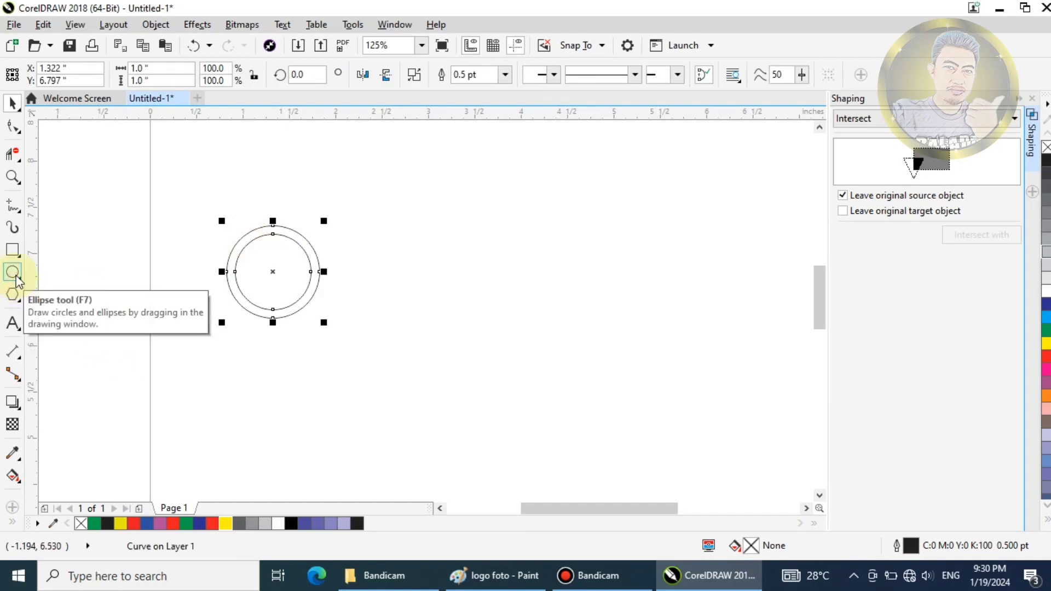
# - Apply a diagonal fountain fill to the ring, running from blue at the lower left to red at the upper right
pyautogui.click(12, 477)
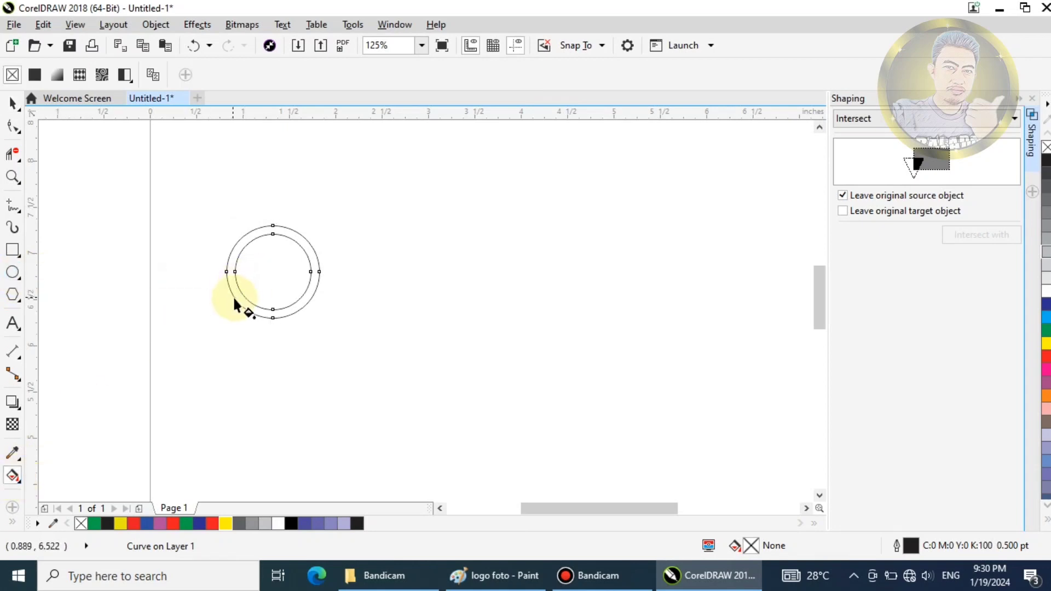
pyautogui.moveTo(235, 298)
pyautogui.mouseDown()
pyautogui.moveTo(270, 285)
pyautogui.moveTo(305, 239)
pyautogui.mouseUp()
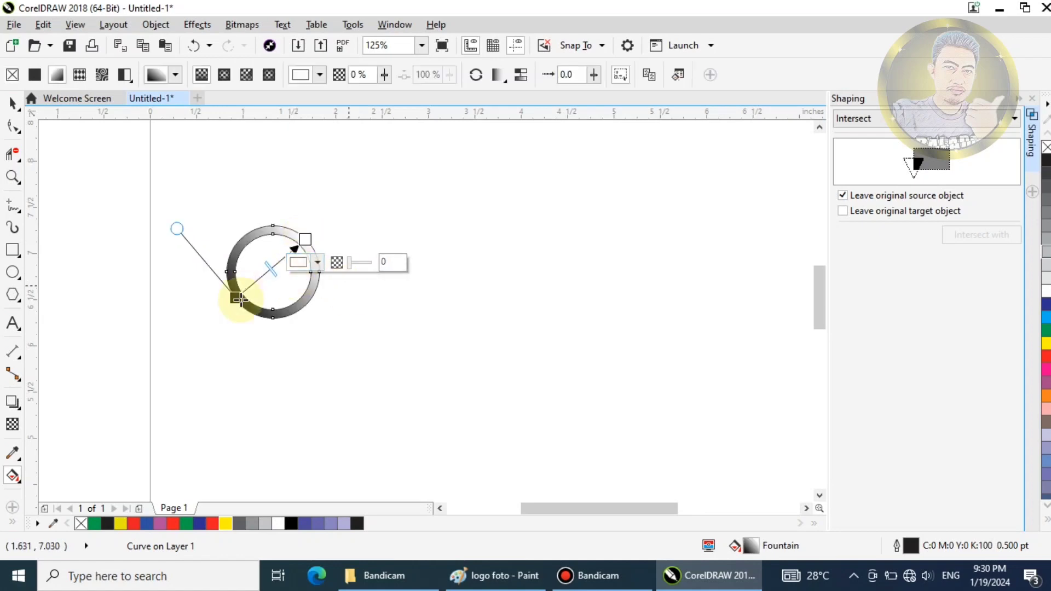
pyautogui.click(236, 298)
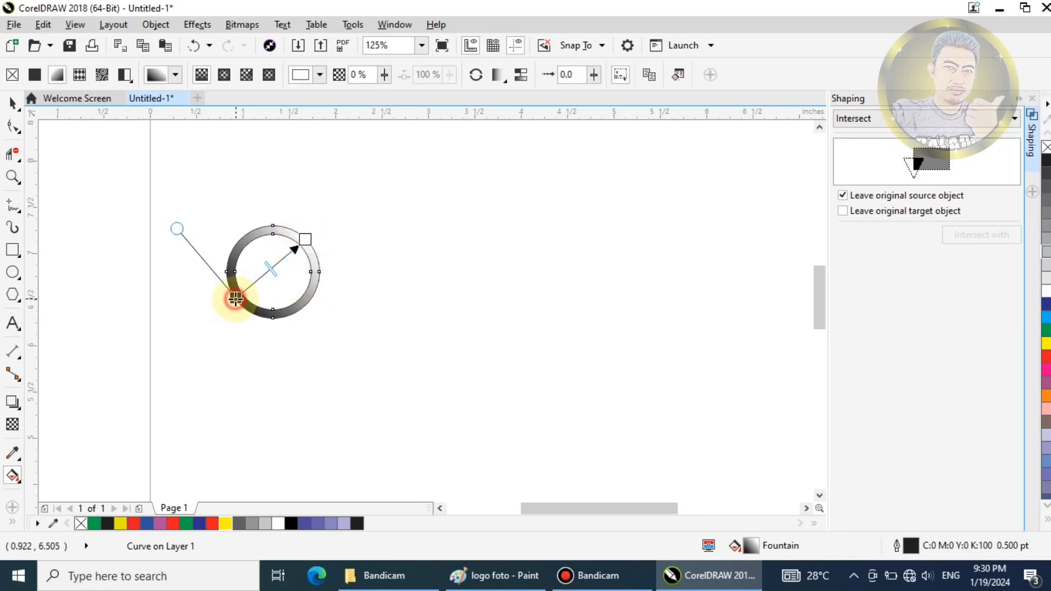
pyautogui.click(305, 238)
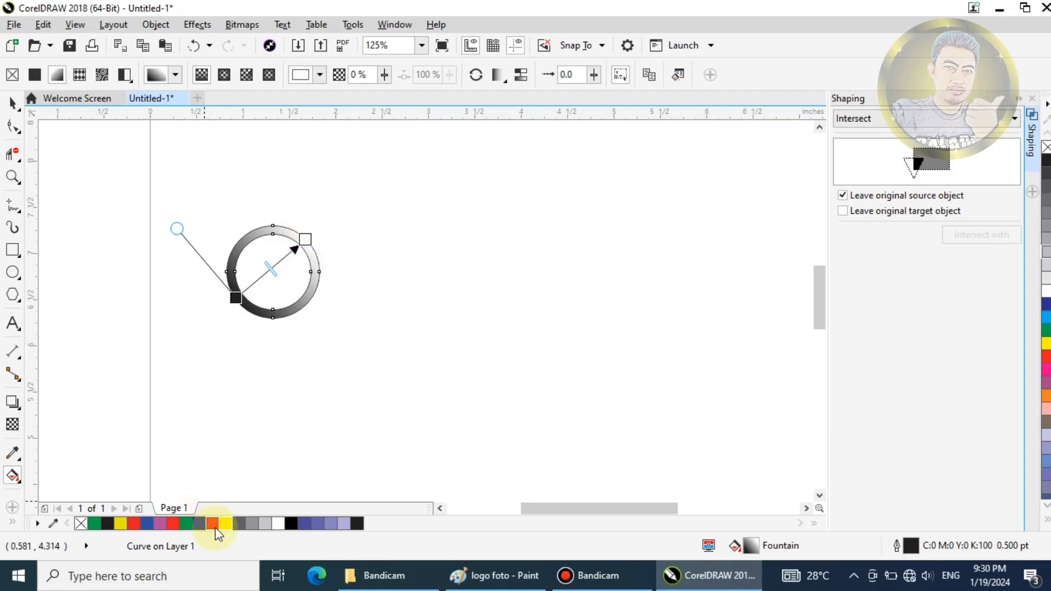
pyautogui.click(214, 523)
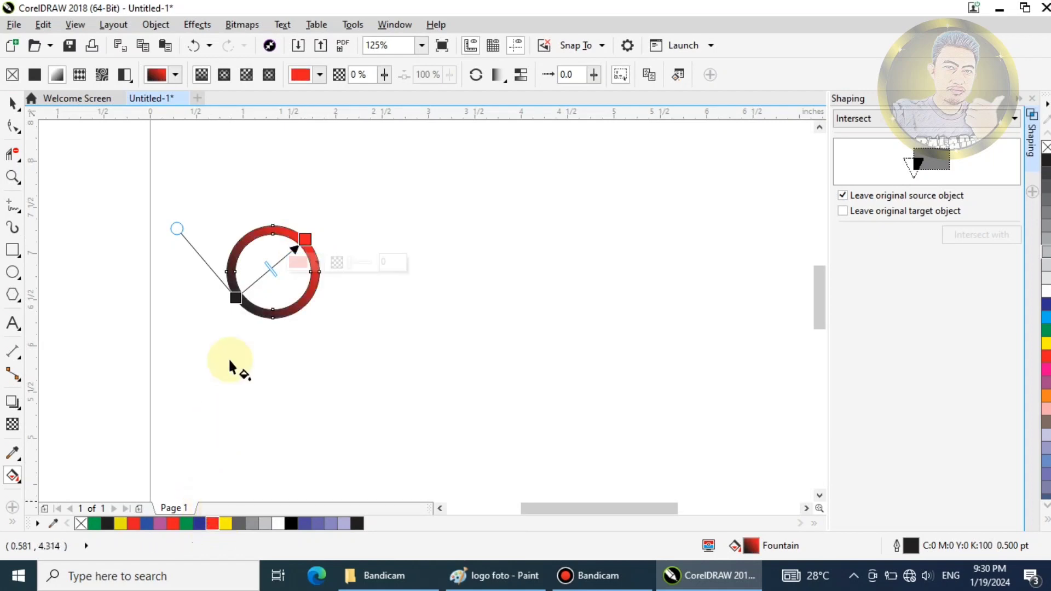
pyautogui.click(233, 301)
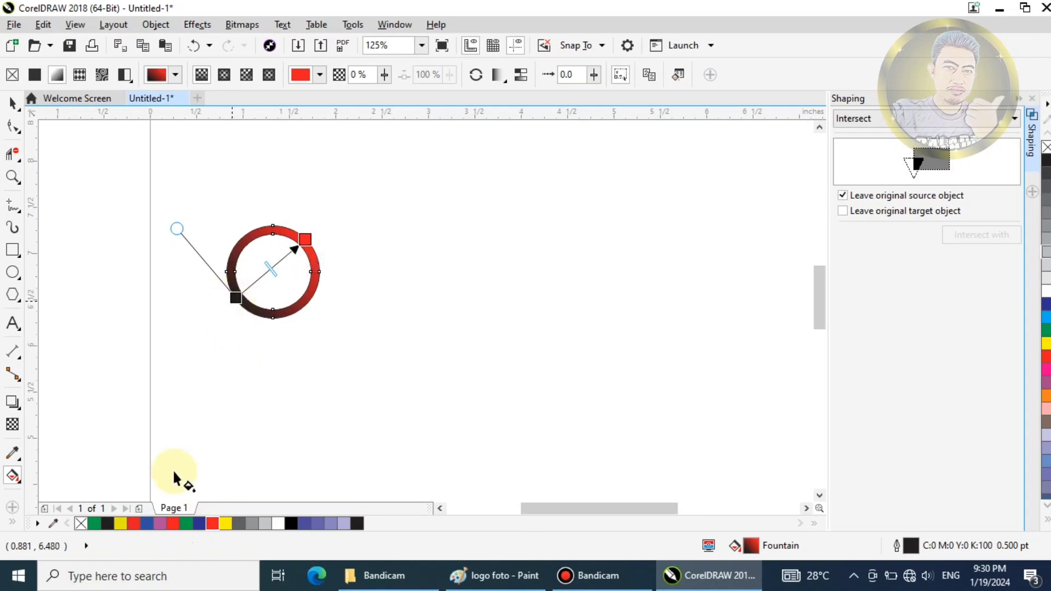
pyautogui.click(150, 524)
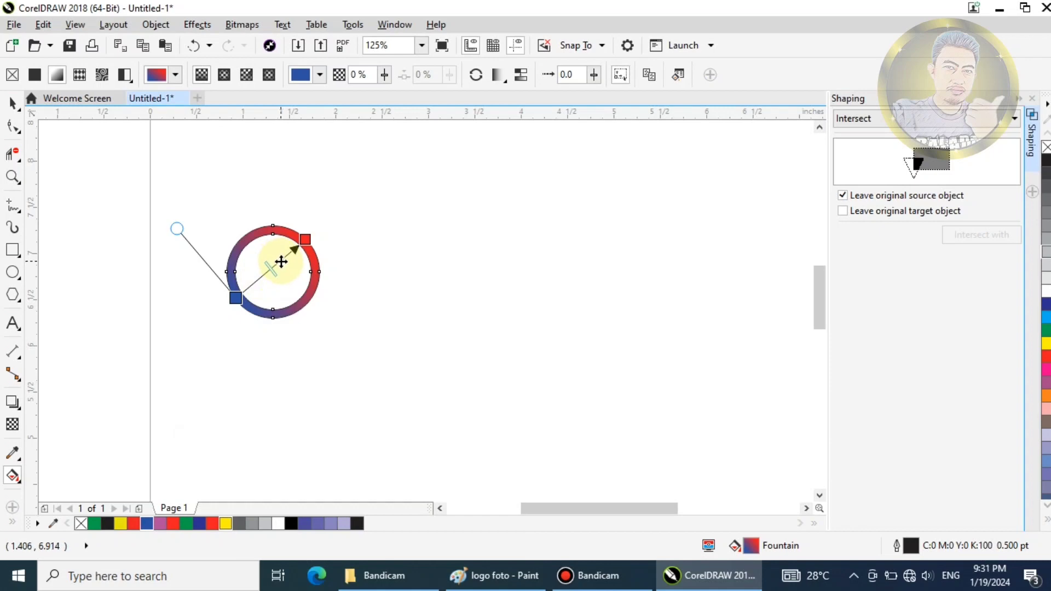
# - Add a yellow colour node to the ring's fountain fill at about 34%, and pull the red end node slightly inward
pyautogui.doubleClick(280, 261)
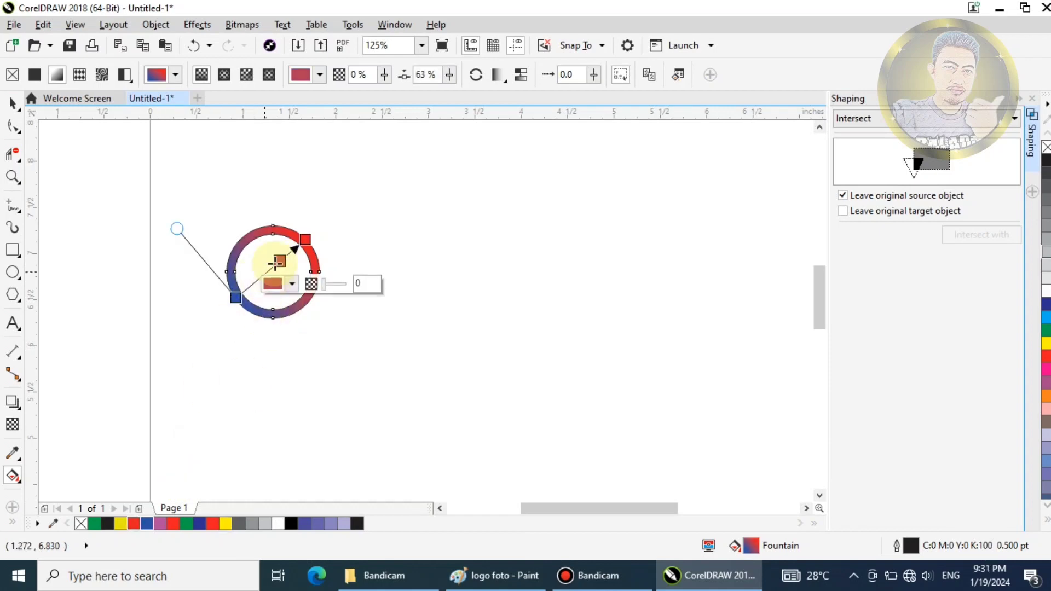
pyautogui.click(225, 524)
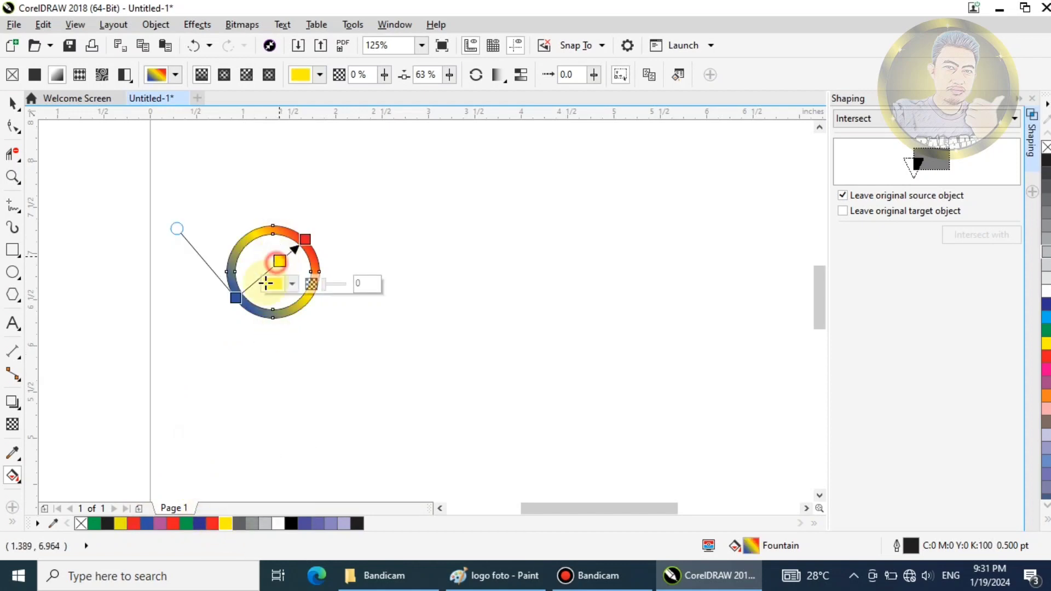
pyautogui.moveTo(279, 261); pyautogui.dragTo(259, 278)
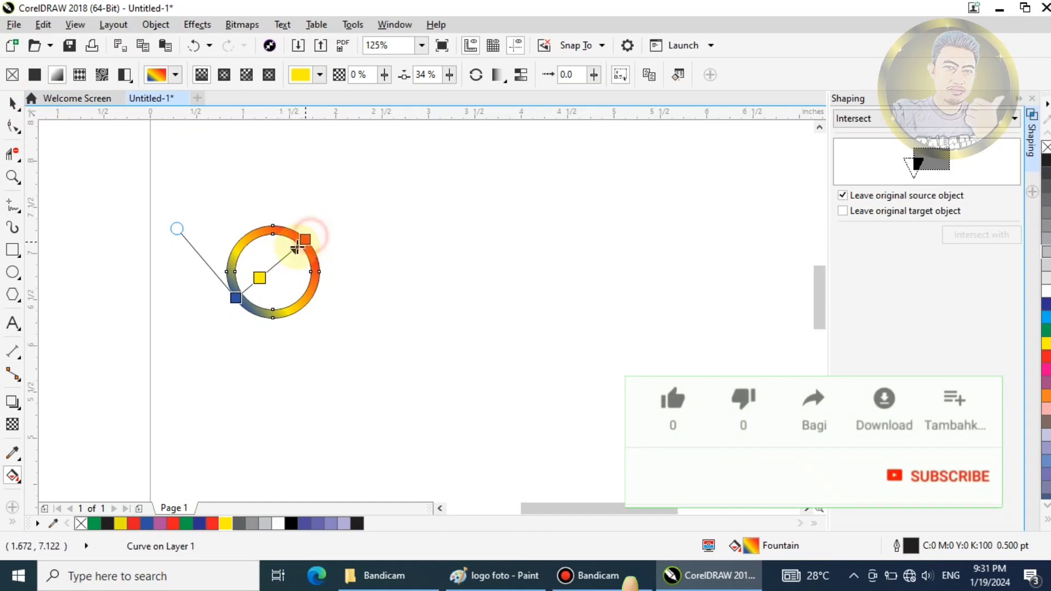
pyautogui.click(305, 239)
pyautogui.moveTo(305, 239); pyautogui.dragTo(291, 252)
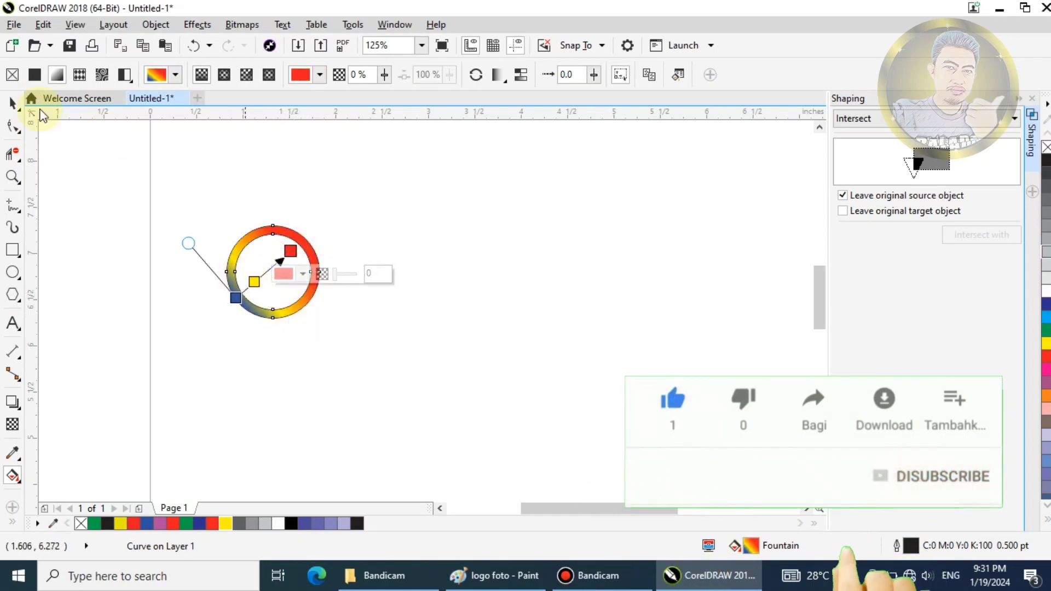
pyautogui.click(13, 104)
pyautogui.click(175, 234)
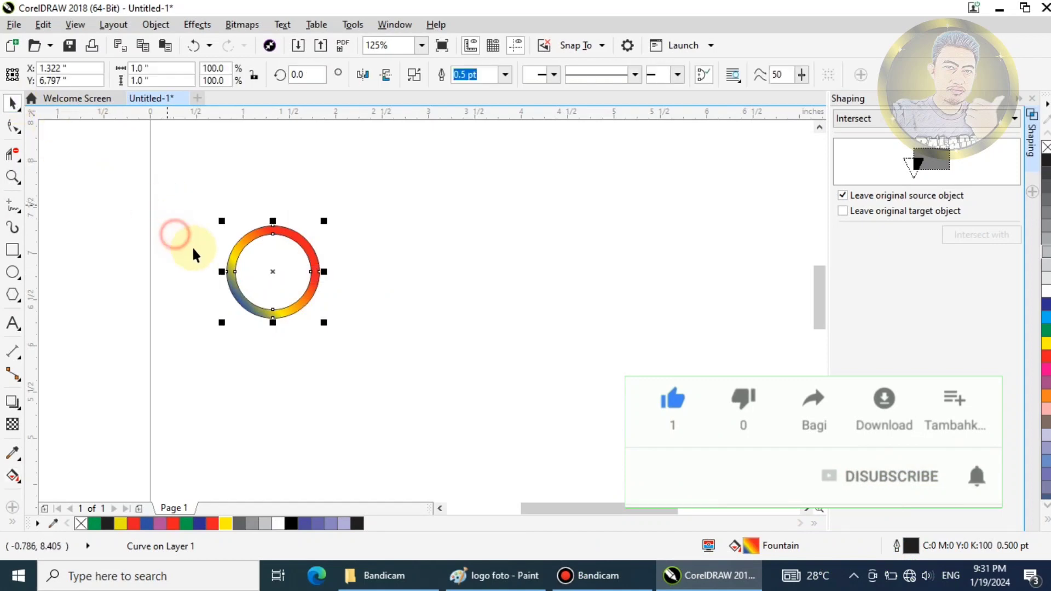
# - Draw a circle inside the ring, enlarge it to about 0.82 inch and centre it on the ring's hole
pyautogui.click(17, 276)
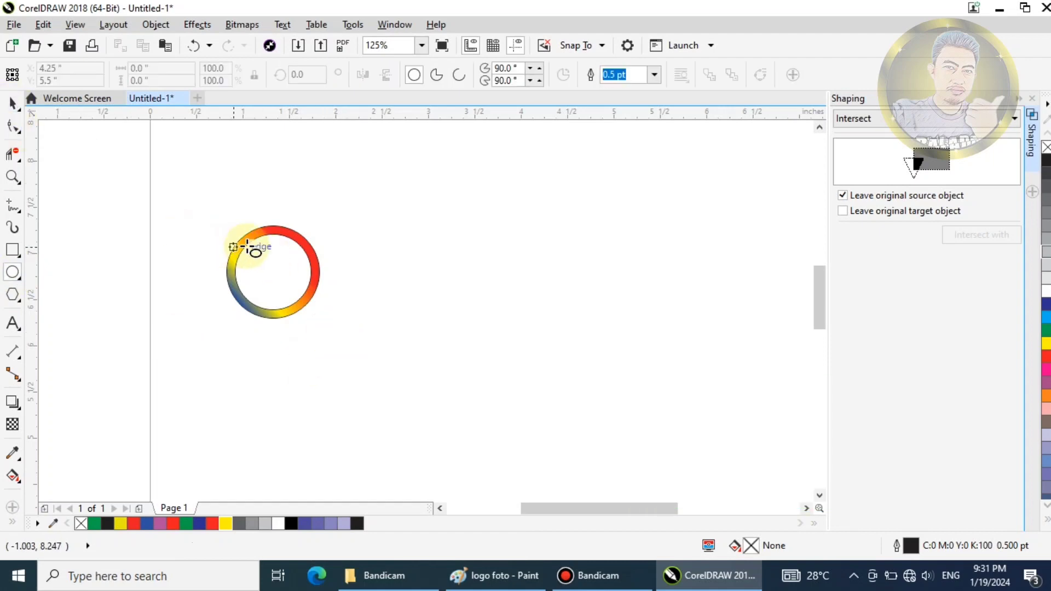
pyautogui.moveTo(251, 242); pyautogui.dragTo(294, 303)
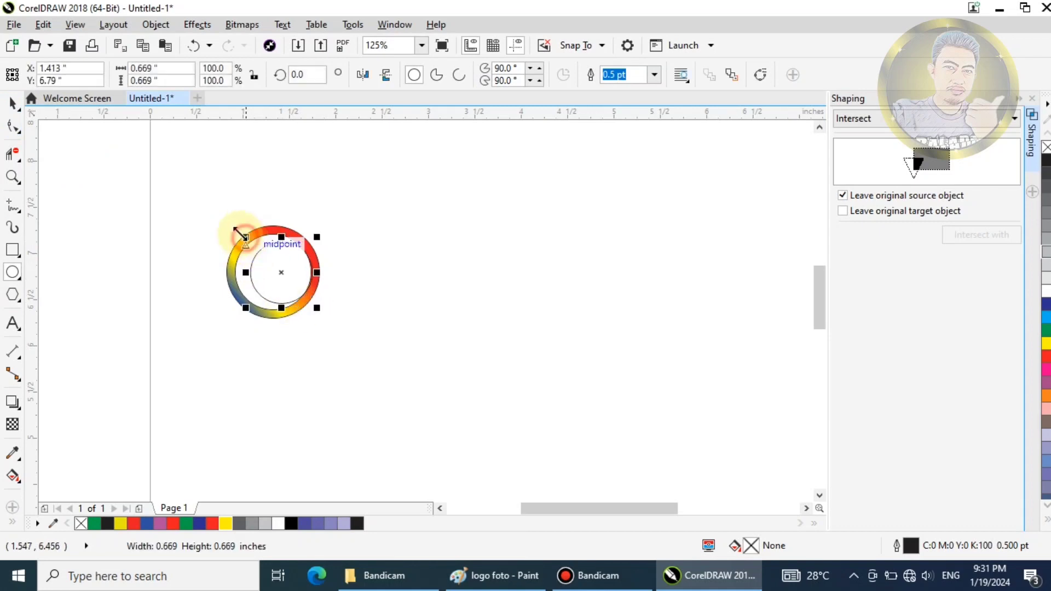
pyautogui.moveTo(245, 236); pyautogui.dragTo(230, 225)
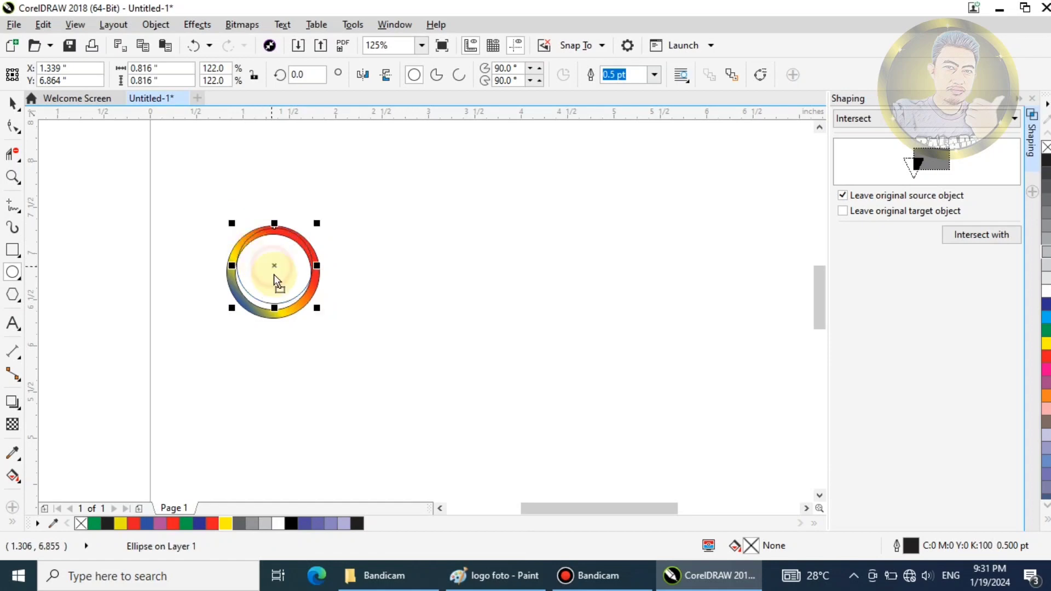
pyautogui.moveTo(274, 278); pyautogui.dragTo(274, 271)
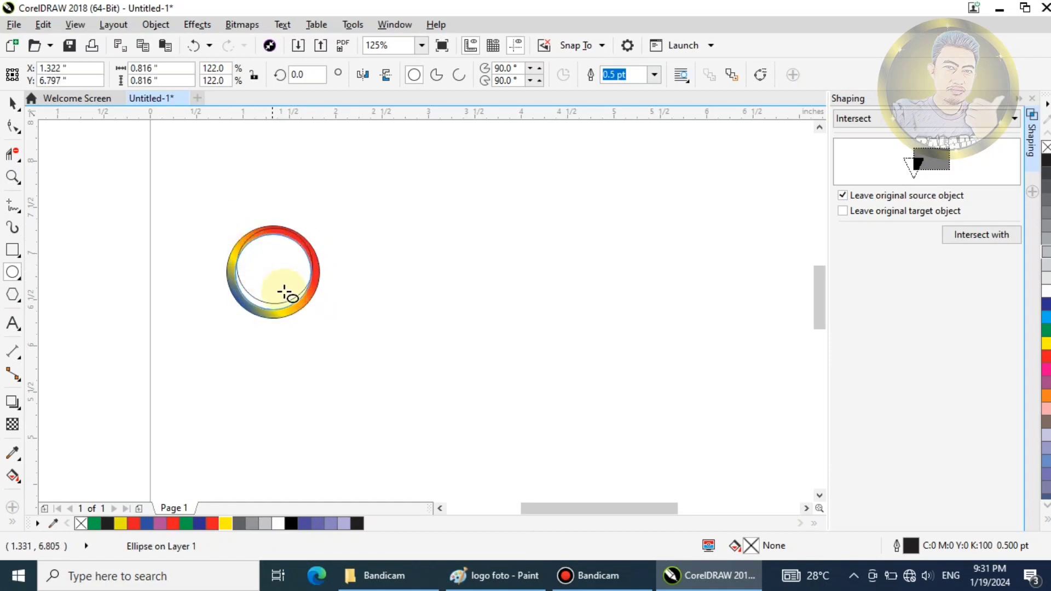
pyautogui.click(13, 103)
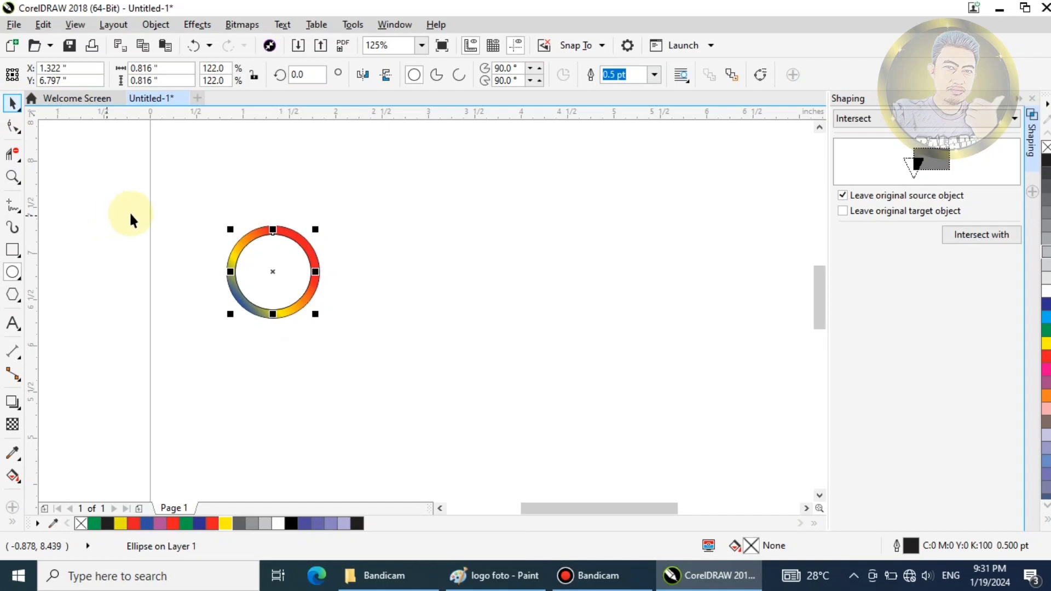
# - Move the unfilled circle out of the ring to about X 3.2, Y 5.5 inches
pyautogui.click(265, 278)
pyautogui.moveTo(265, 278); pyautogui.dragTo(382, 357)
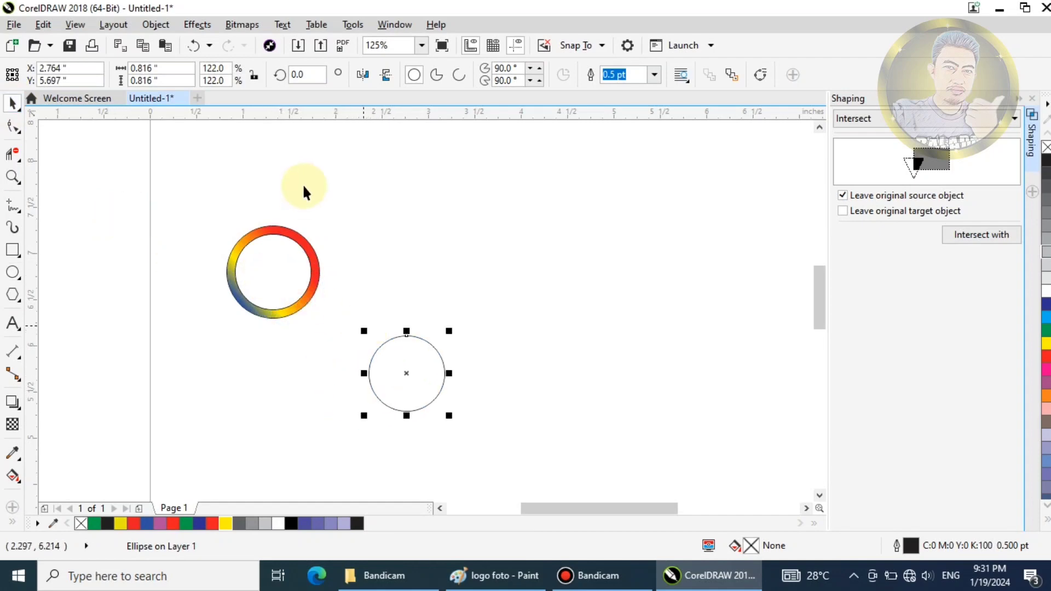
pyautogui.click(447, 397)
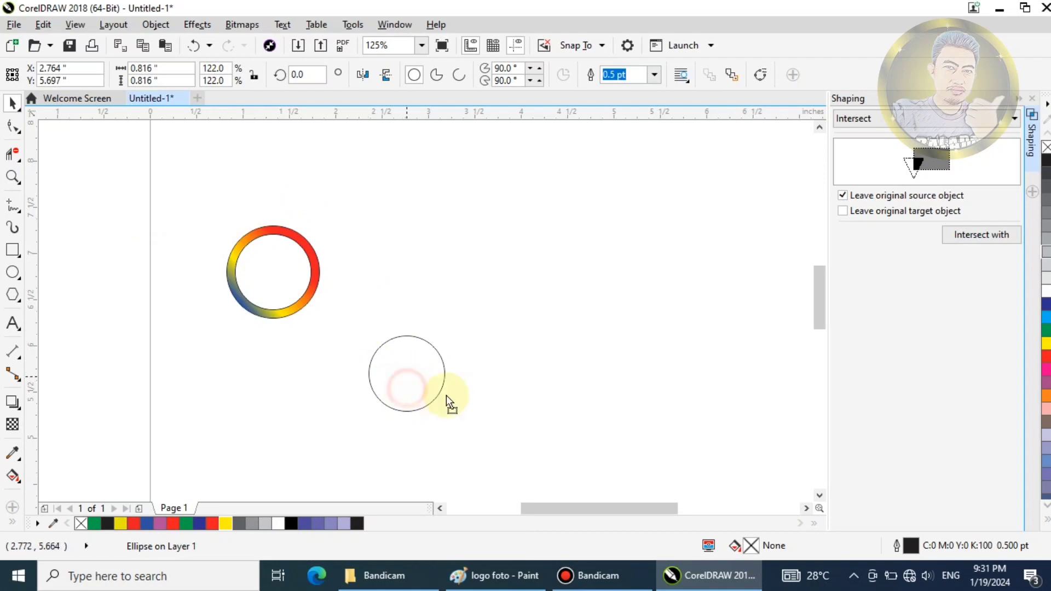
pyautogui.moveTo(441, 392); pyautogui.dragTo(443, 387)
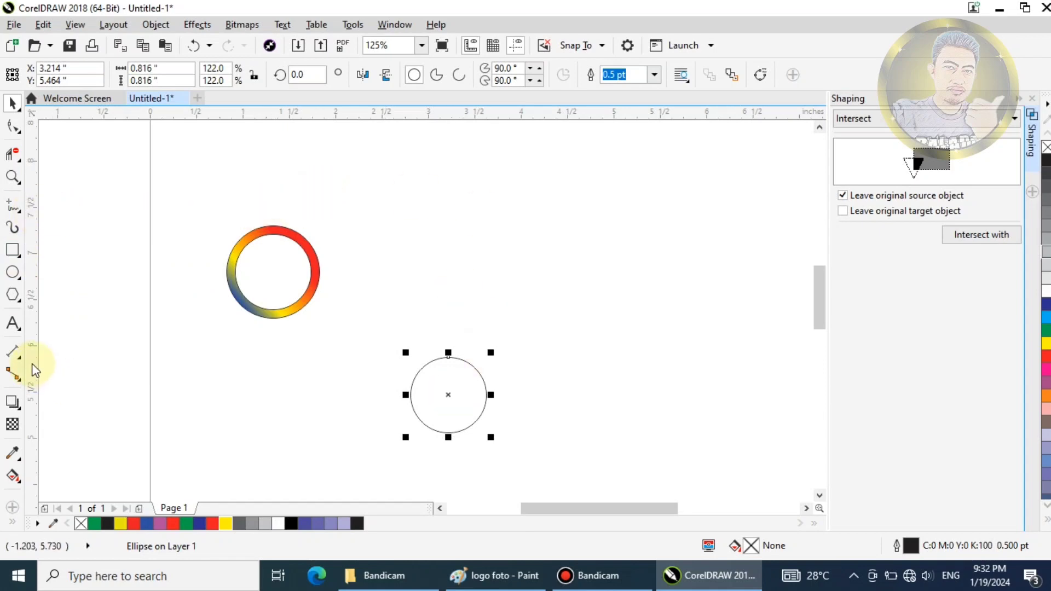
# - Open the Fit Objects to Path settings
pyautogui.click(12, 272)
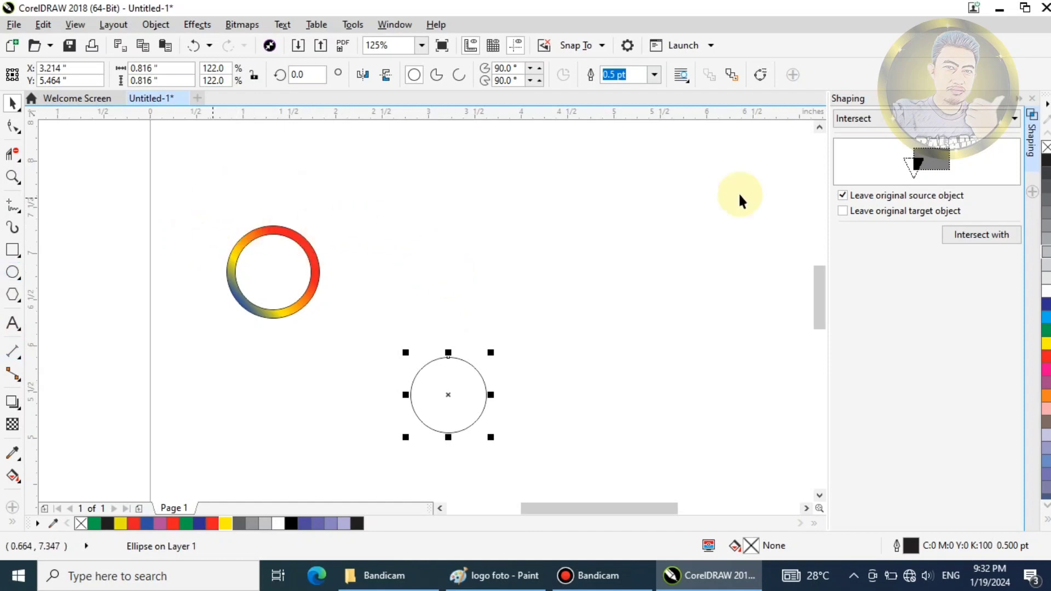
pyautogui.click(156, 25)
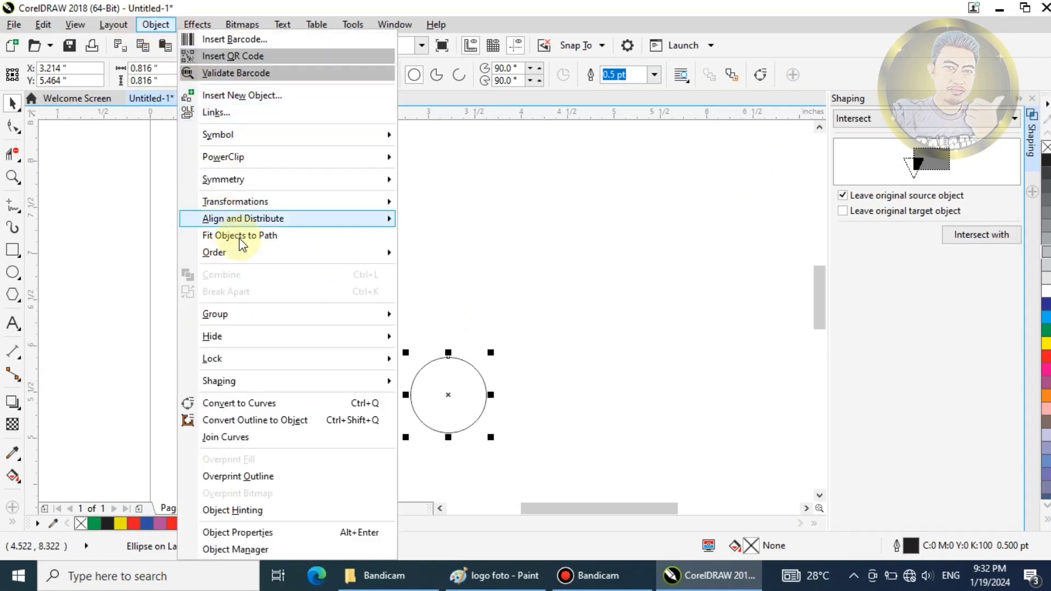
pyautogui.click(318, 240)
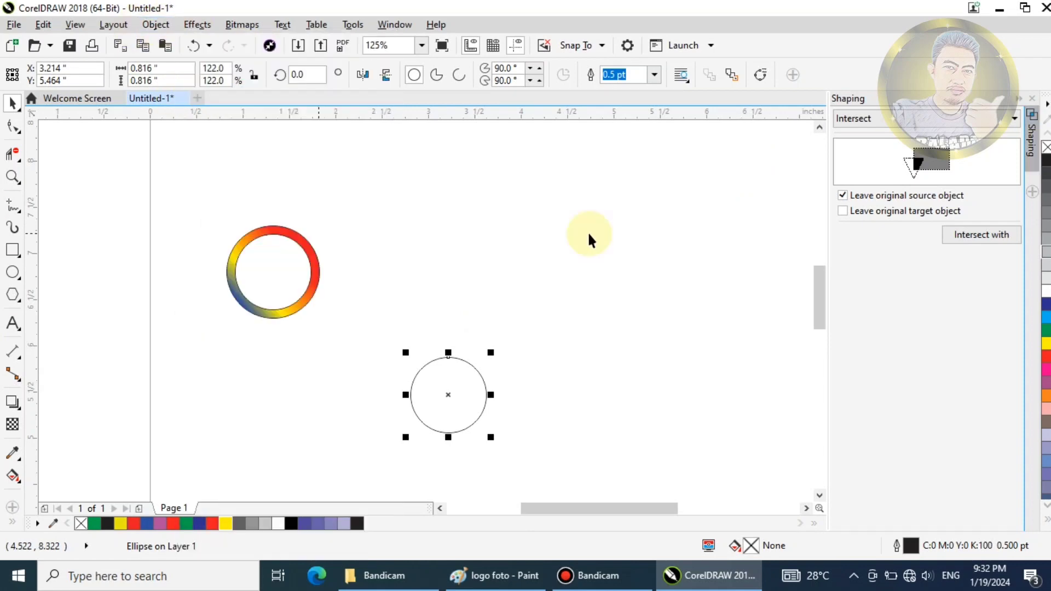
pyautogui.scroll(-1, 467, 263)
pyautogui.click(467, 264)
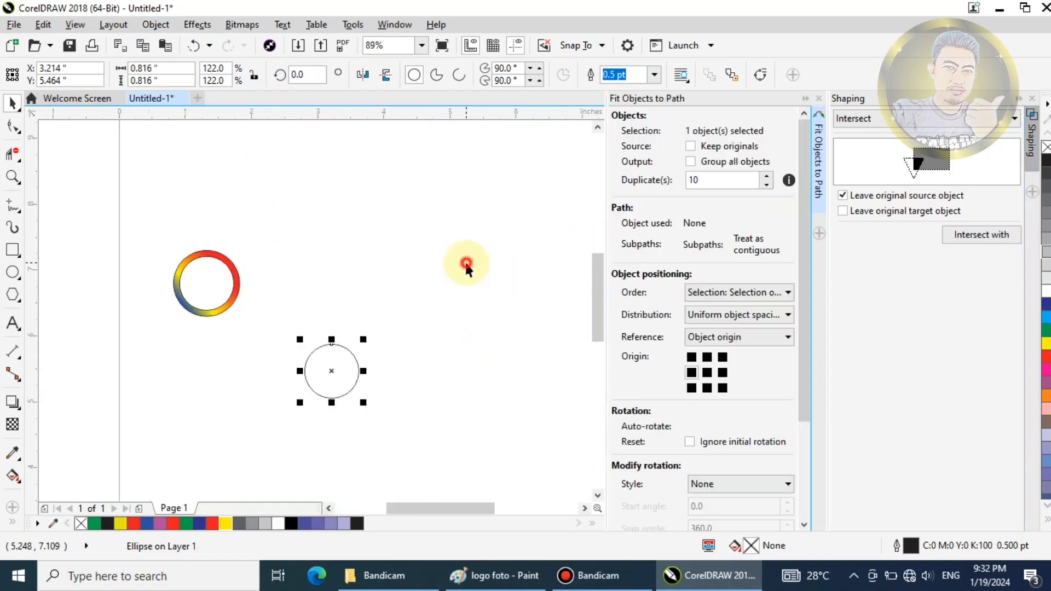
pyautogui.click(334, 346)
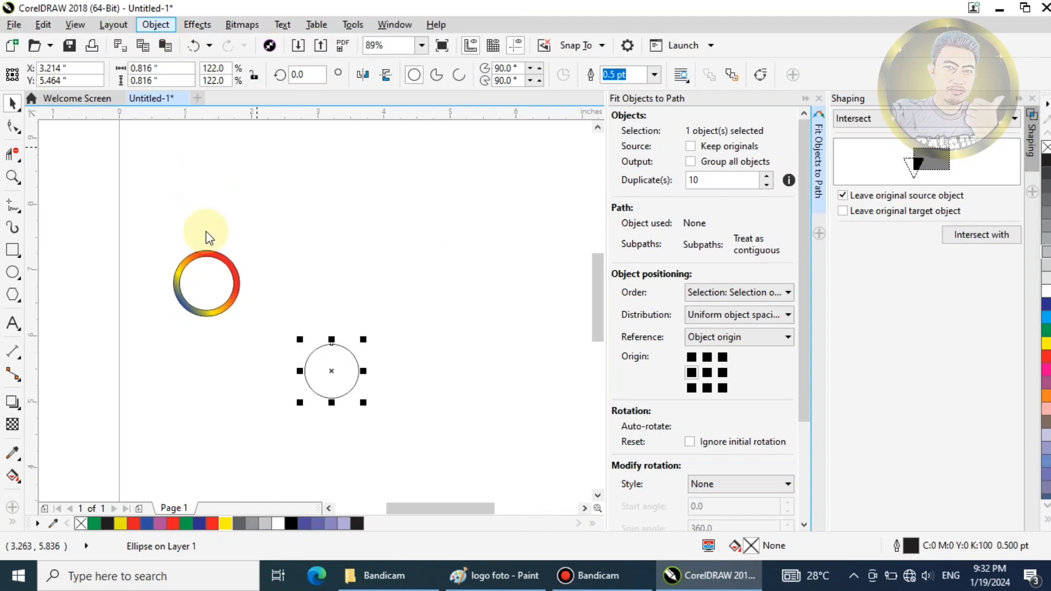
pyautogui.moveTo(390, 253)
pyautogui.click(442, 277)
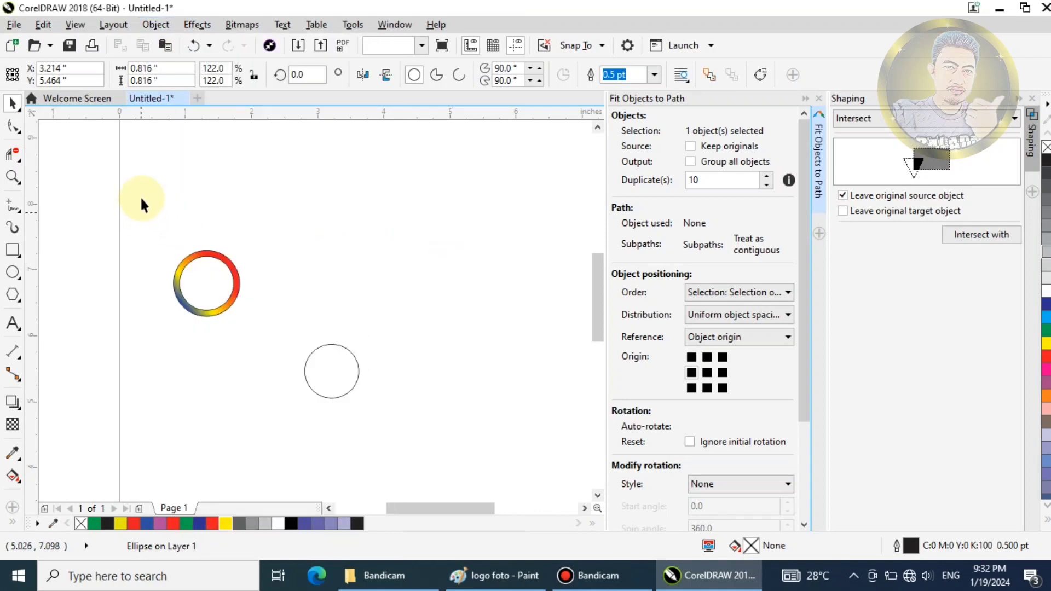
# - Select both the coloured ring and the plain circle, and set the fit-to-path object origin to middle left
pyautogui.moveTo(142, 198); pyautogui.dragTo(181, 283)
pyautogui.moveTo(419, 454); pyautogui.dragTo(422, 442)
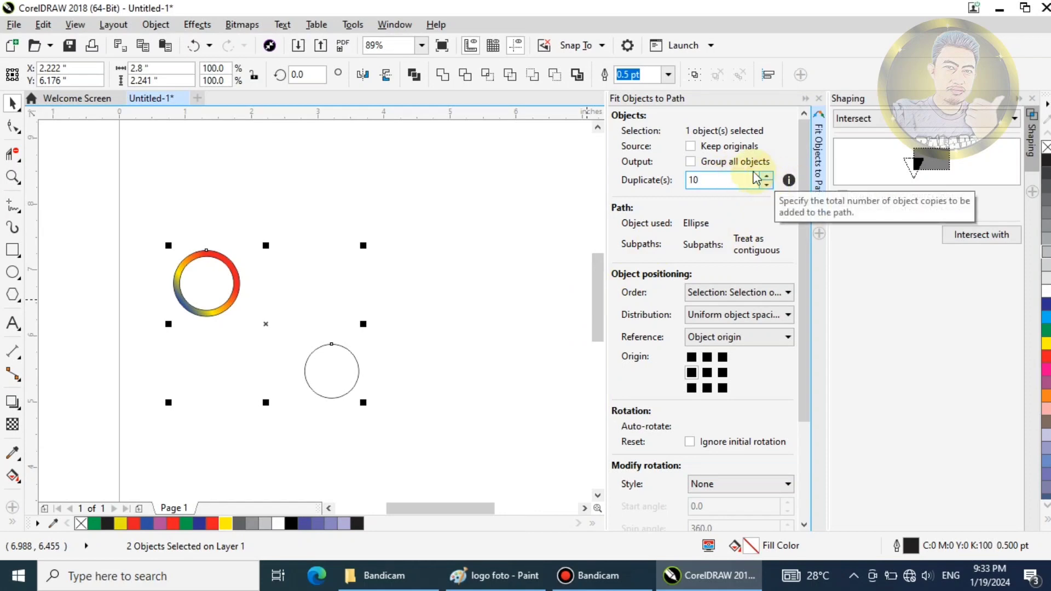
pyautogui.click(709, 377)
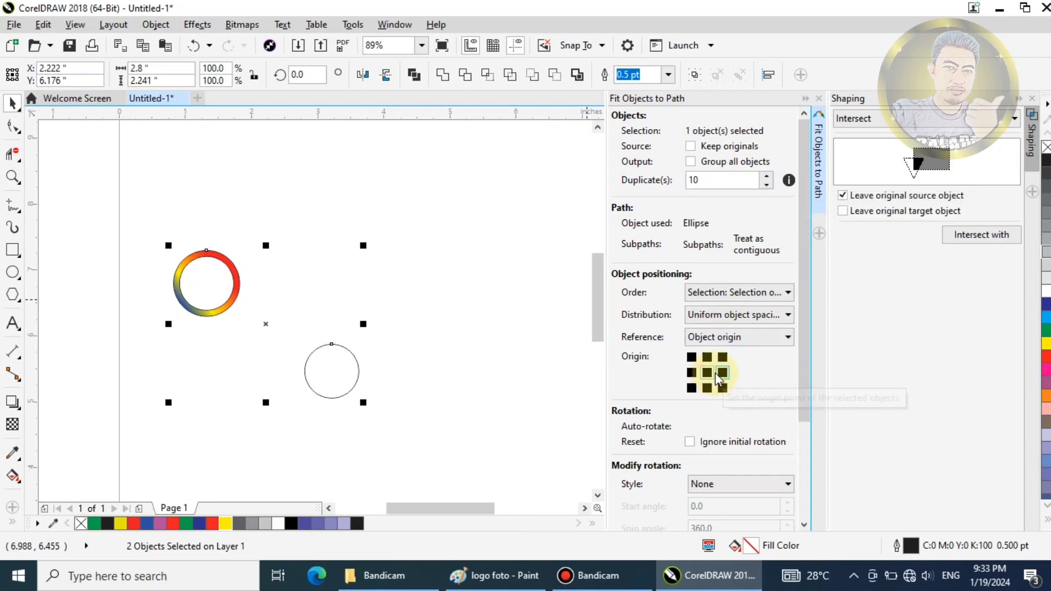
pyautogui.click(693, 374)
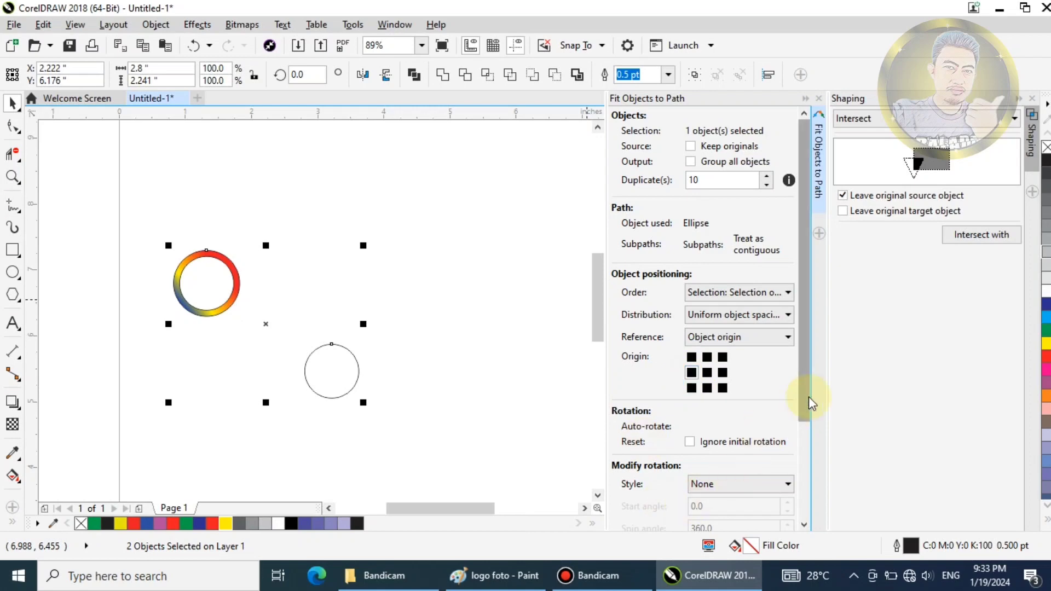
# - Apply the fit-to-path arrangement with 10 duplicates of the ring around the circle, and bring the plain central circle to the front
pyautogui.scroll(-2, 809, 454)
pyautogui.scroll(-2, 809, 500)
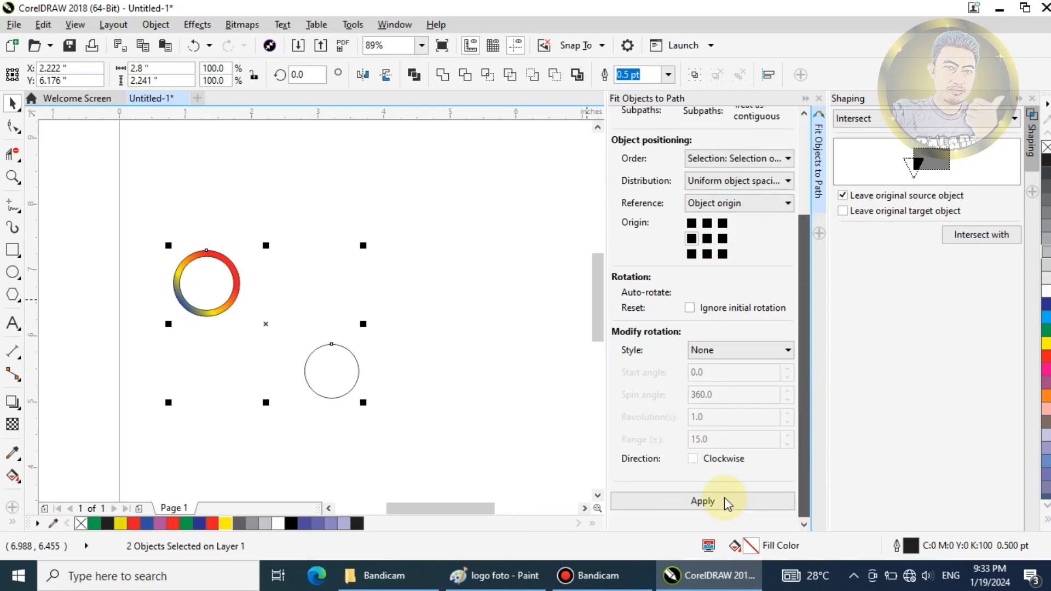
pyautogui.click(707, 503)
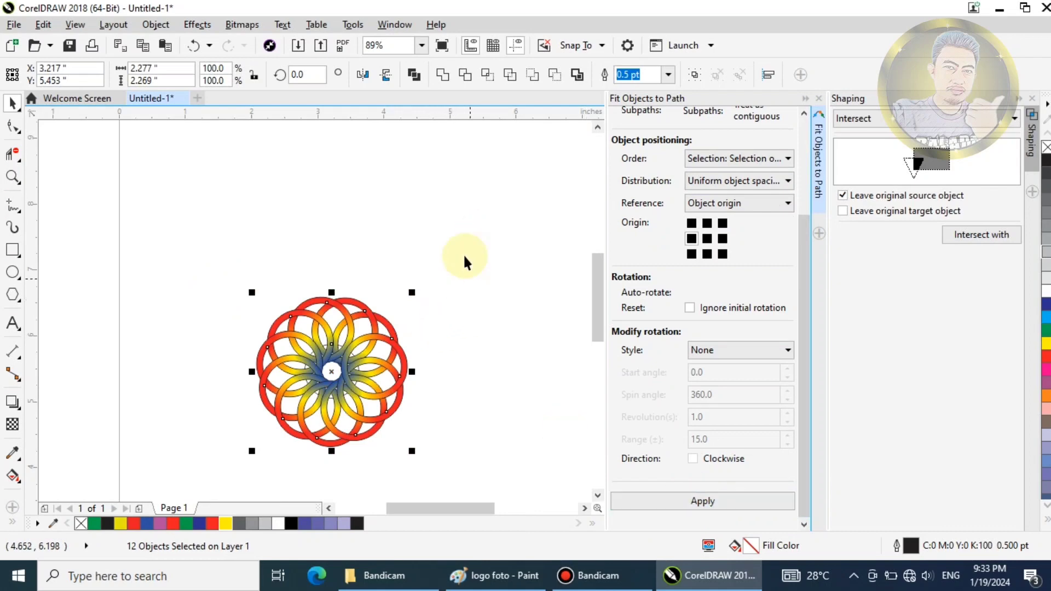
pyautogui.click(513, 310)
pyautogui.click(333, 372)
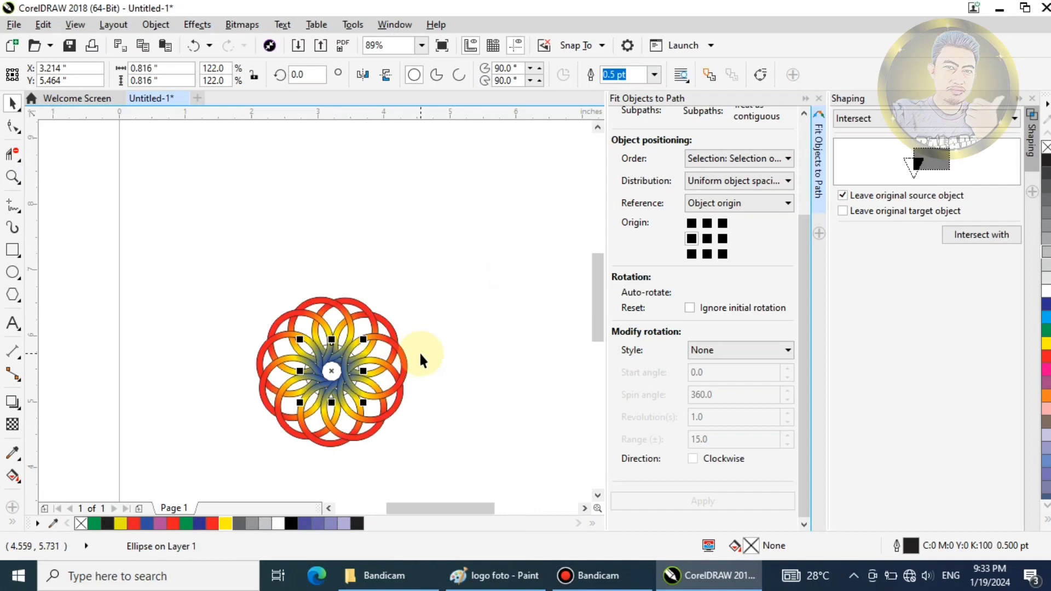
pyautogui.hotkey('shift', 'pageup')
# - Try to draw an ellipse about 0.65 by 0.50 inch over the centre of the flower design
pyautogui.click(14, 273)
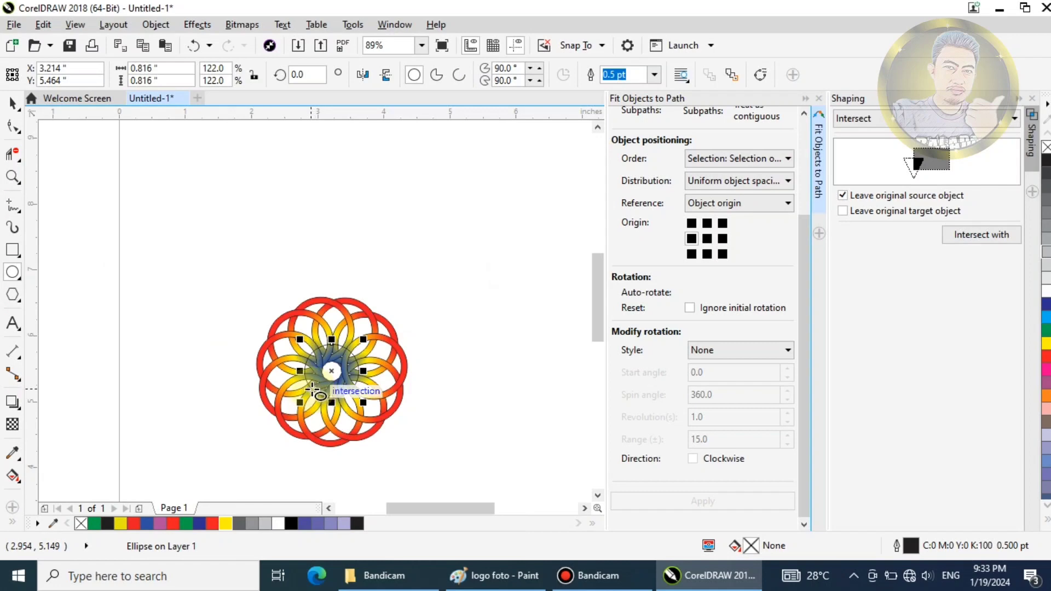
pyautogui.moveTo(310, 387); pyautogui.dragTo(353, 360)
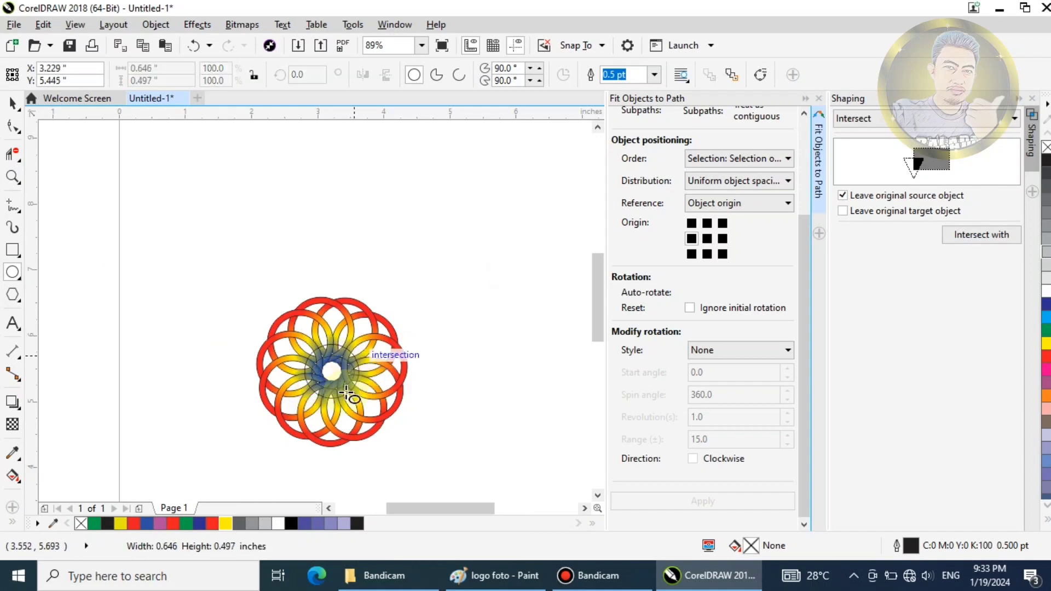
# - Apply an elliptical fountain fill to the central circle, running from its centre towards the upper-right edge
pyautogui.click(12, 478)
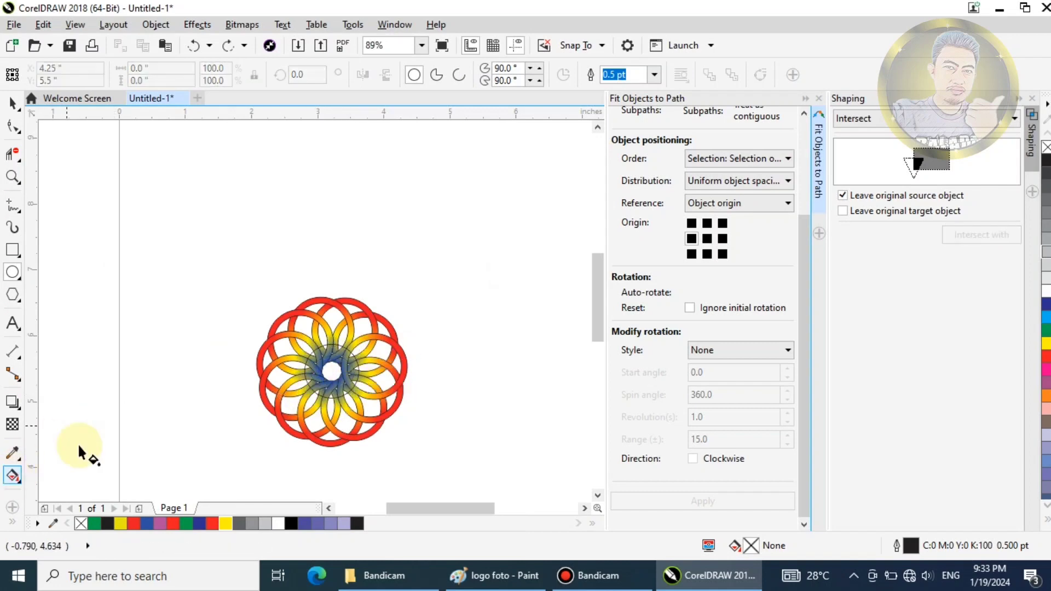
pyautogui.click(310, 385)
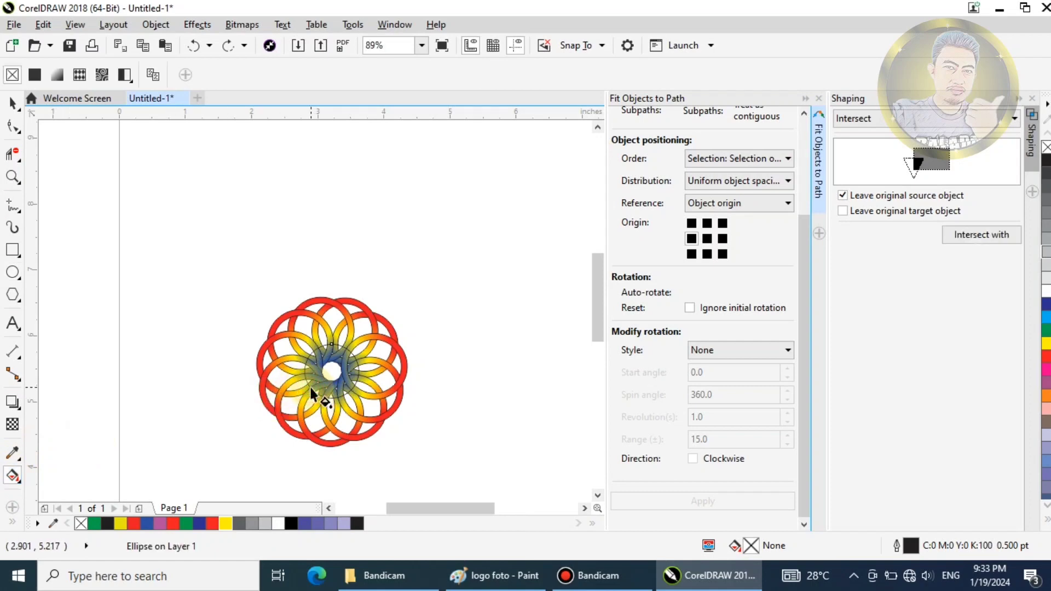
pyautogui.moveTo(343, 360); pyautogui.dragTo(352, 352)
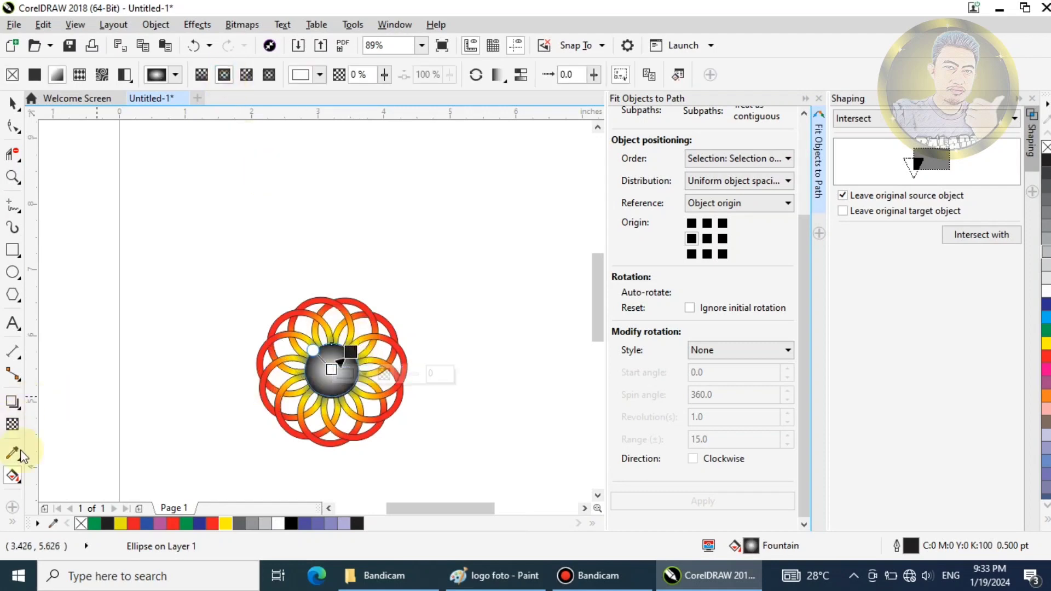
# - Colour the central circle's fountain fill yellow at the centre and blue at the outer edge
pyautogui.click(350, 351)
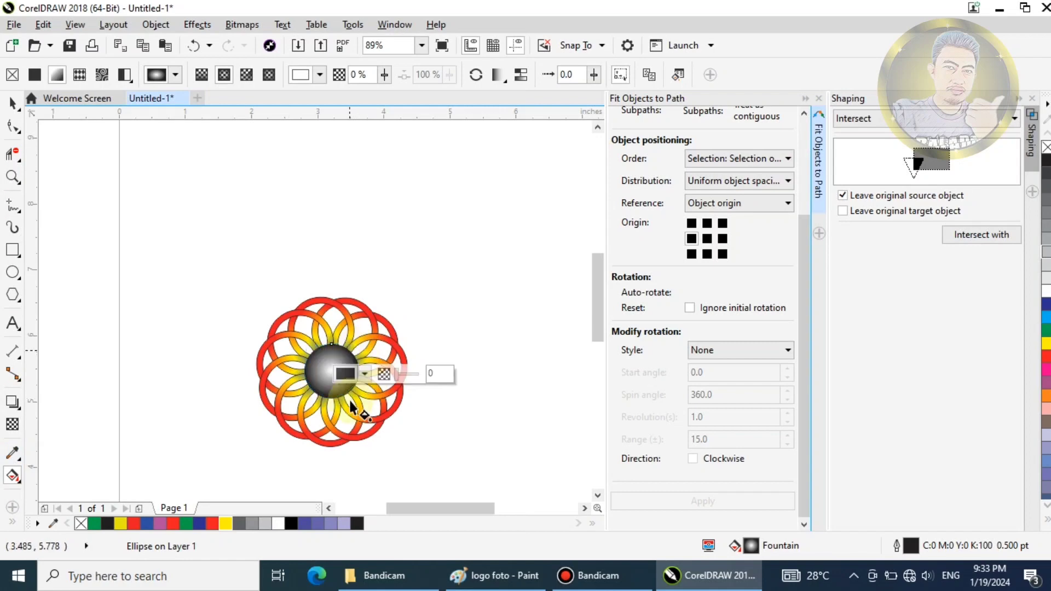
pyautogui.click(230, 524)
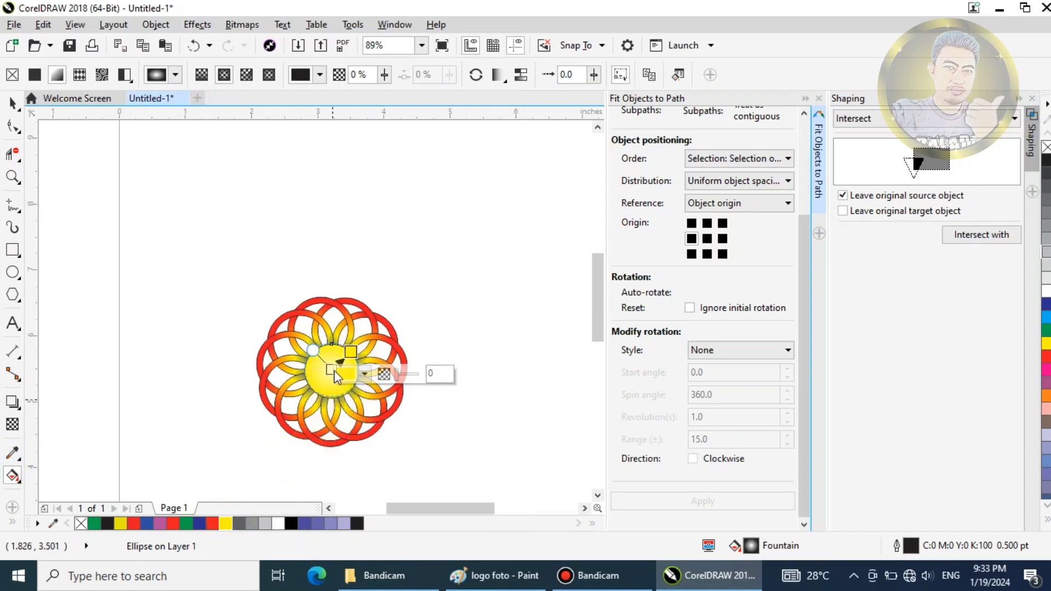
pyautogui.click(330, 368)
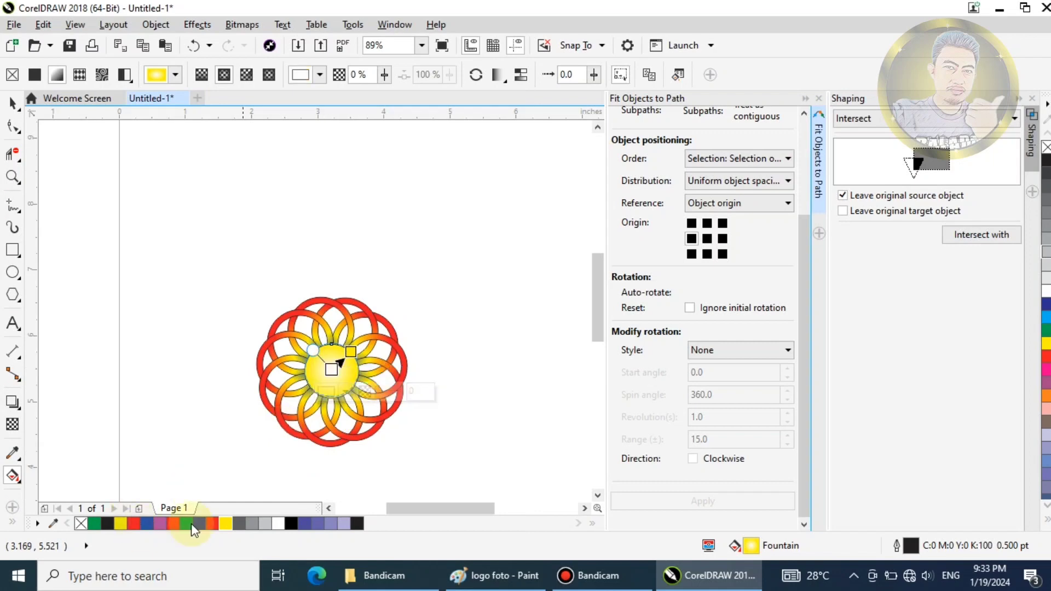
pyautogui.click(223, 523)
pyautogui.doubleClick(349, 351)
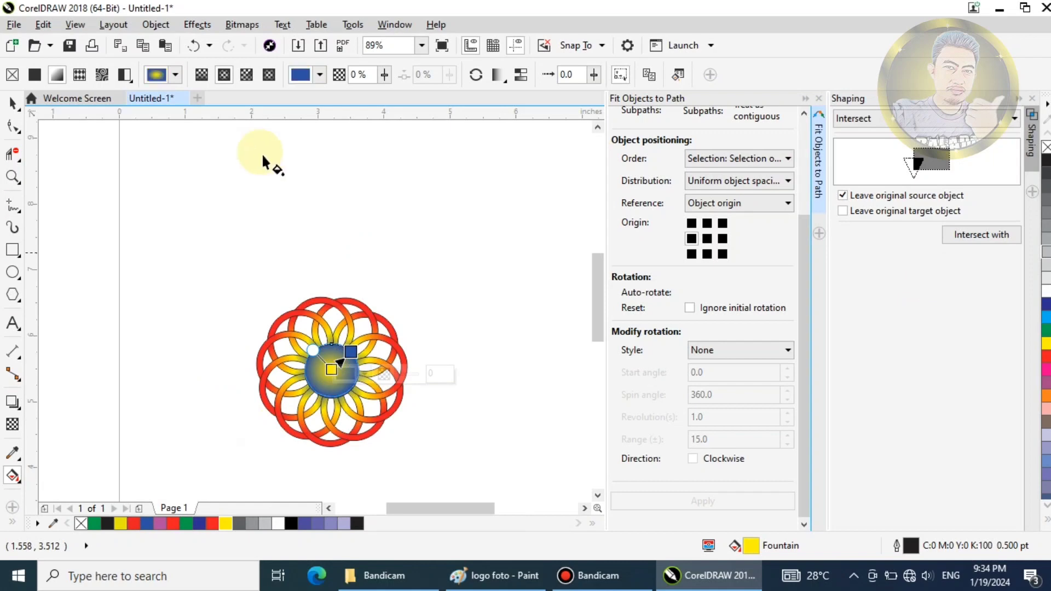
# - Shrink the gradient-filled central circle about its centre to about 0.48 inch in diameter
pyautogui.click(14, 104)
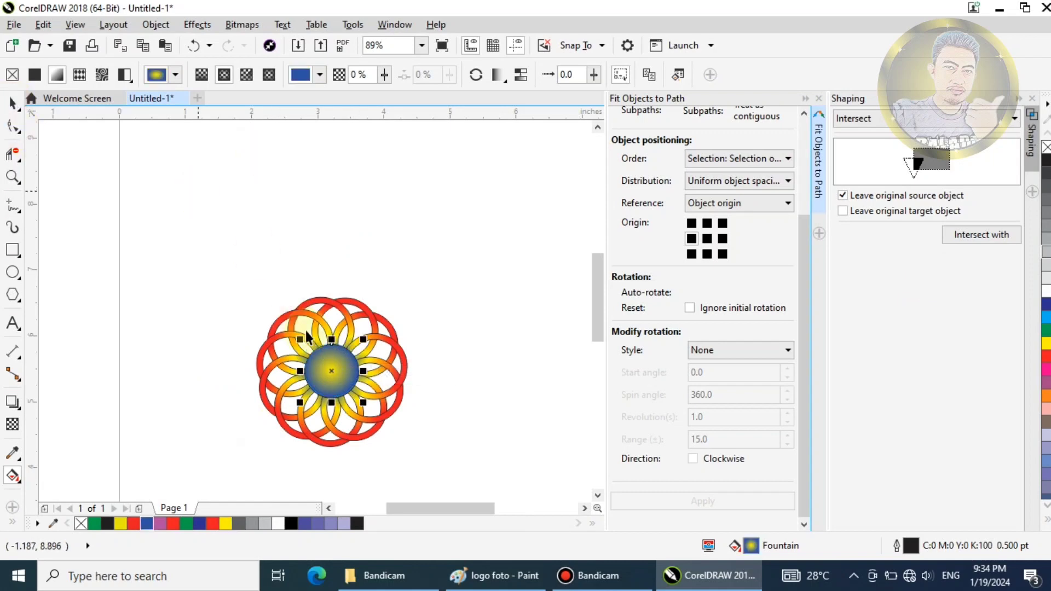
pyautogui.click(323, 346)
pyautogui.click(328, 354)
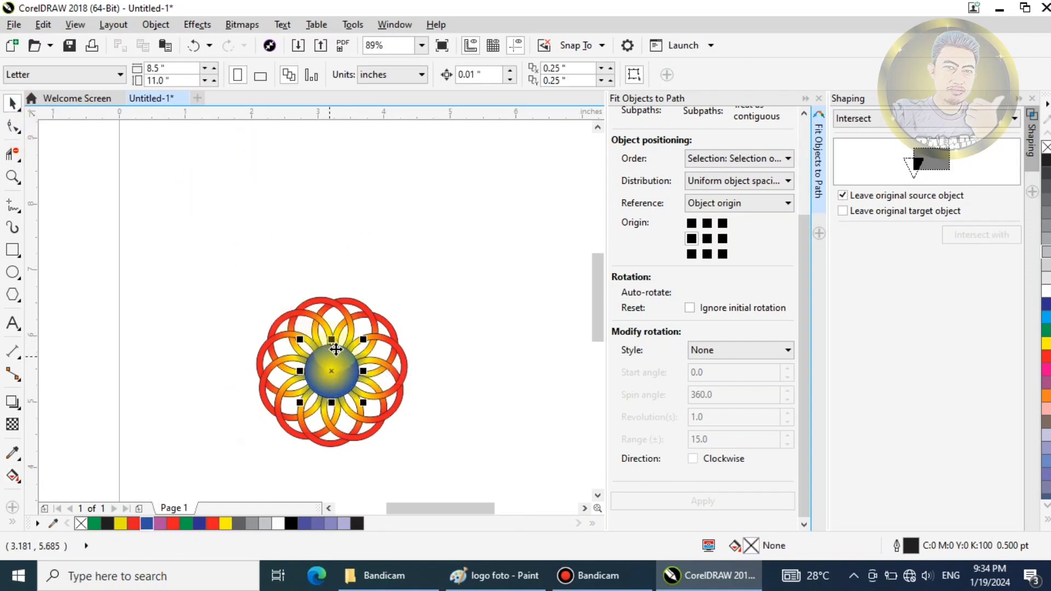
pyautogui.moveTo(363, 339); pyautogui.dragTo(358, 344)
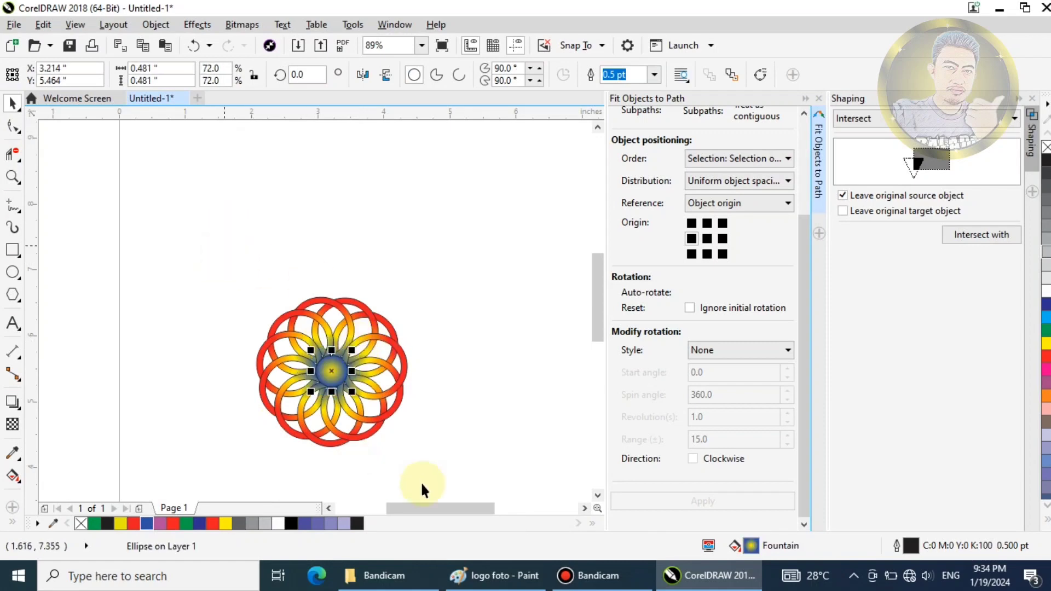
# - Remove the outlines from all the rings and the central circle
pyautogui.click(448, 491)
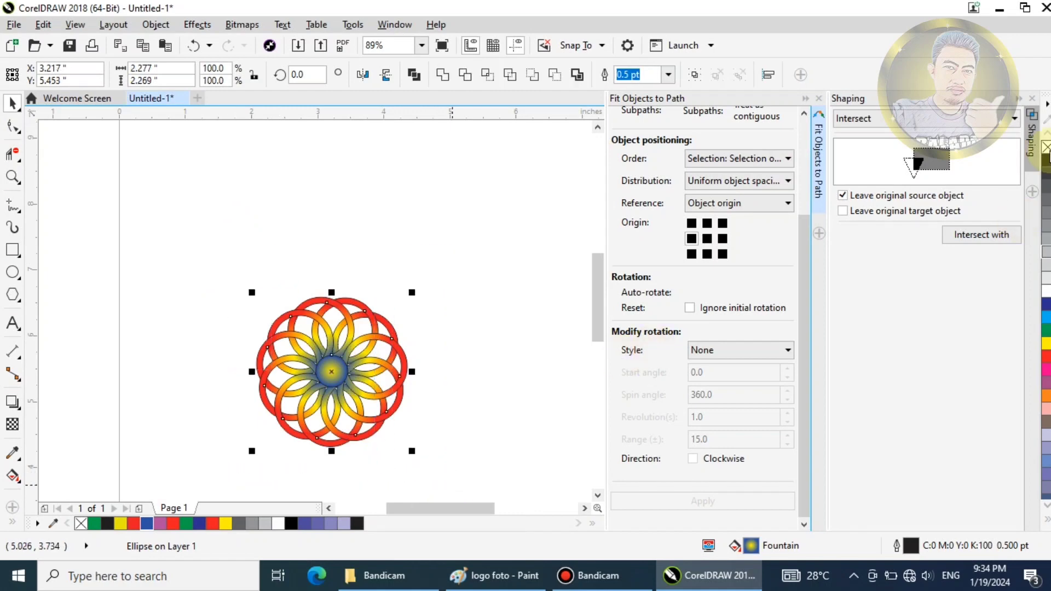
pyautogui.click(285, 471)
pyautogui.click(488, 314)
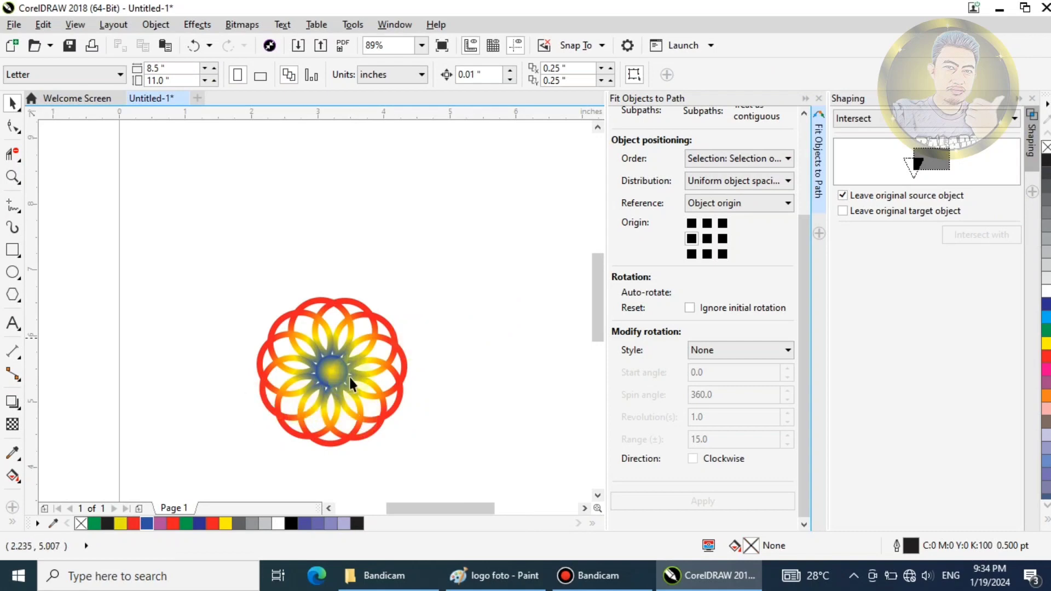
# - Close the Shaping docker
pyautogui.scroll(-2, 345, 376)
pyautogui.scroll(3, 342, 376)
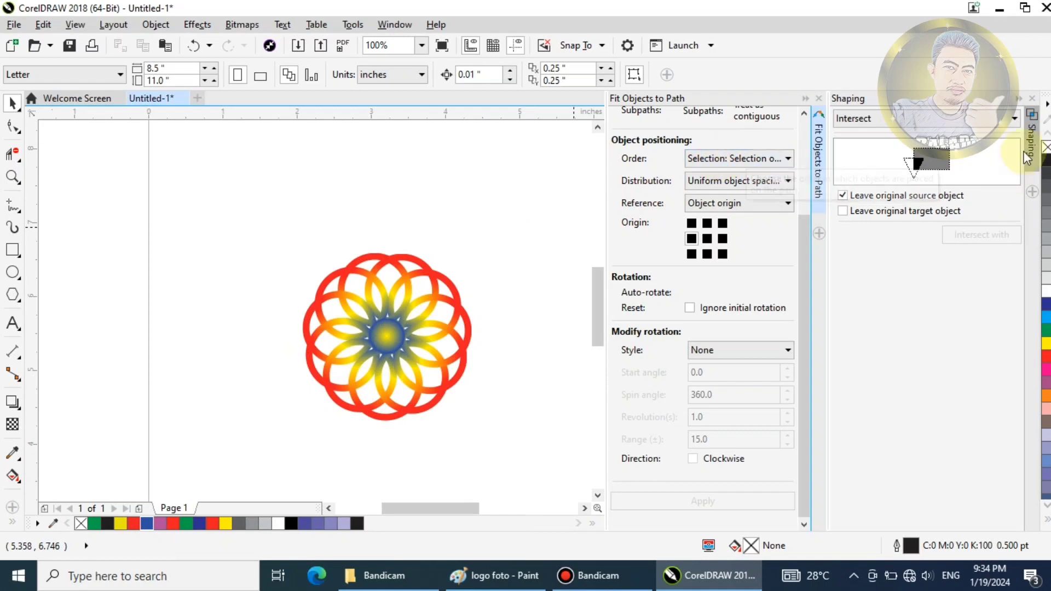
pyautogui.click(1032, 98)
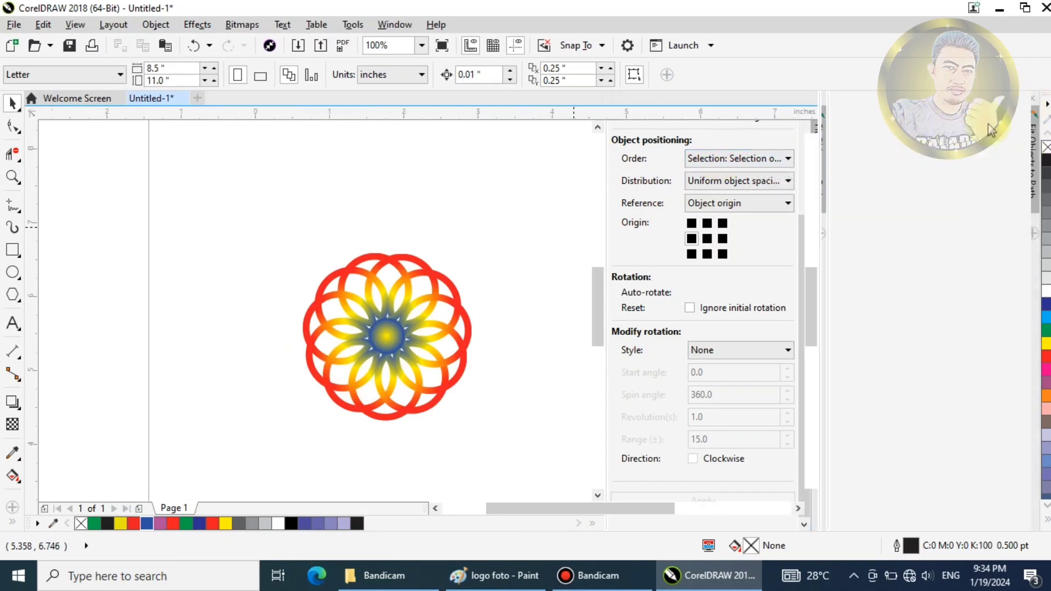